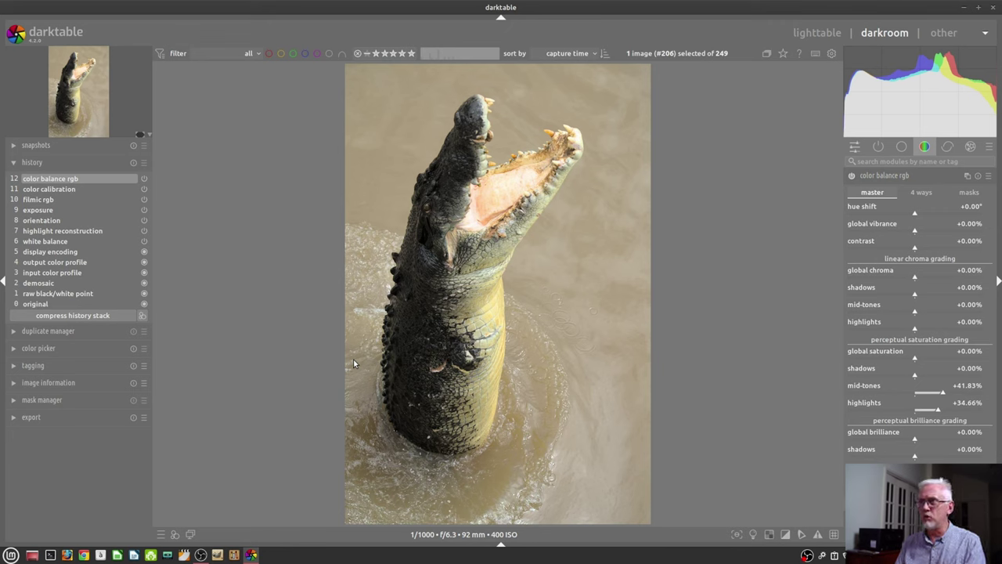
- Collapse color balance rgb, then list only the modules active on this image
click(877, 176)
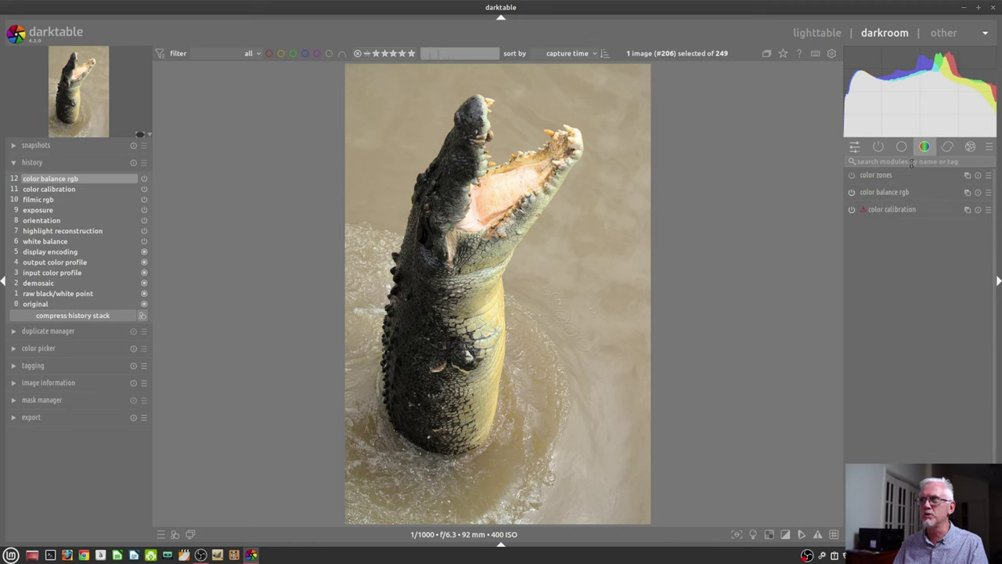
click(902, 147)
click(879, 148)
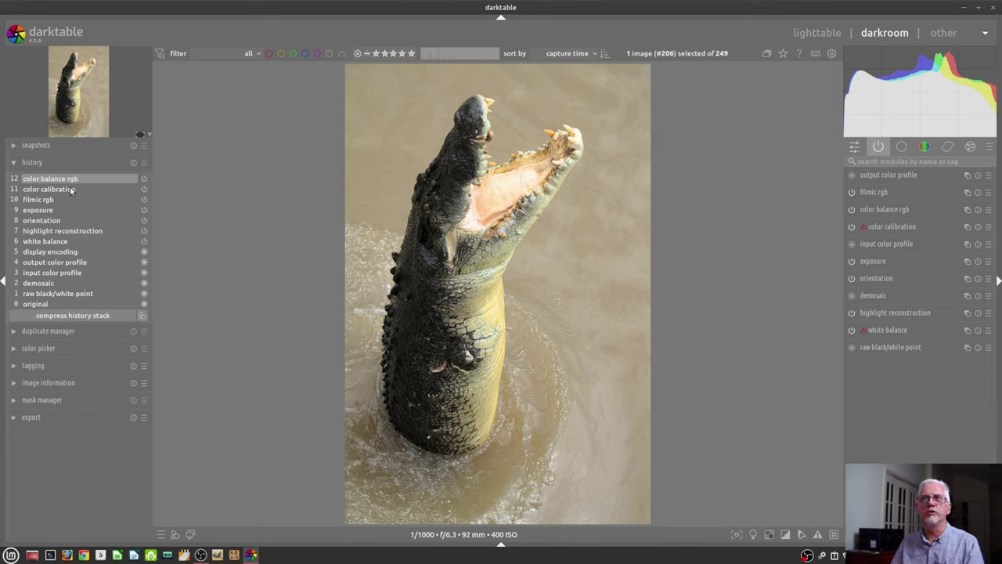
- Expand snapshots, history, duplicate manager, color picker, tagging, image information, mask manager and export in turn
click(65, 144)
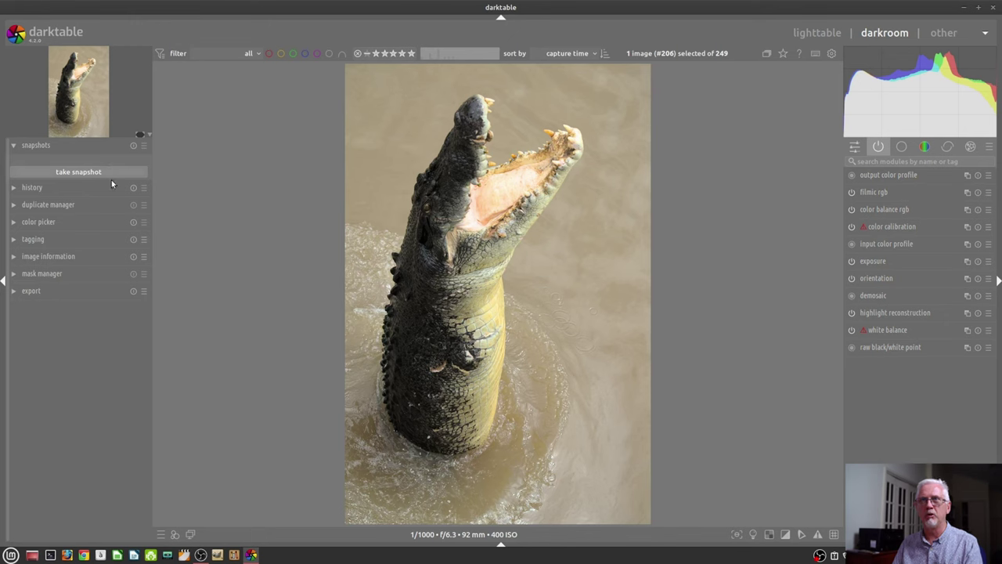
click(56, 188)
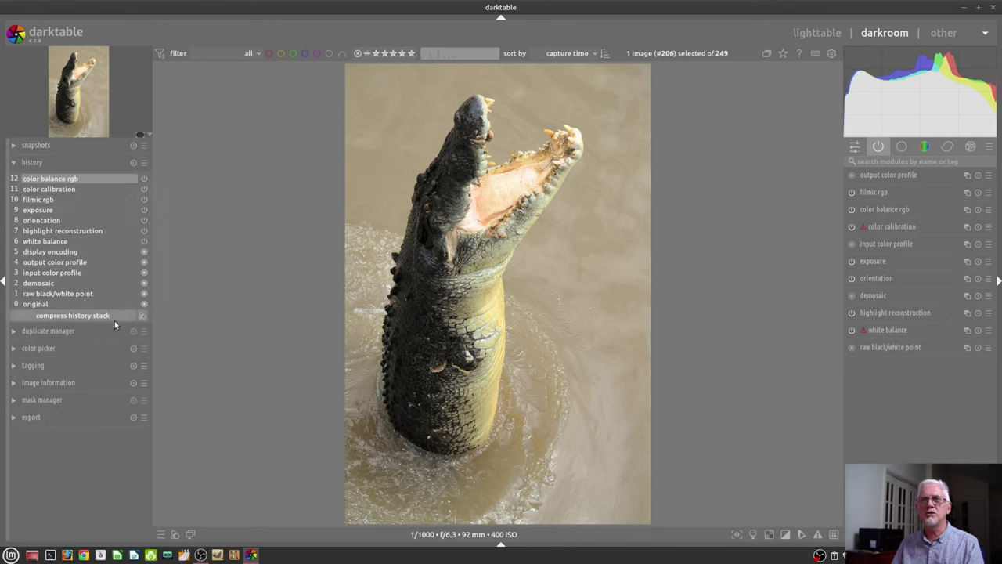
click(82, 330)
click(54, 279)
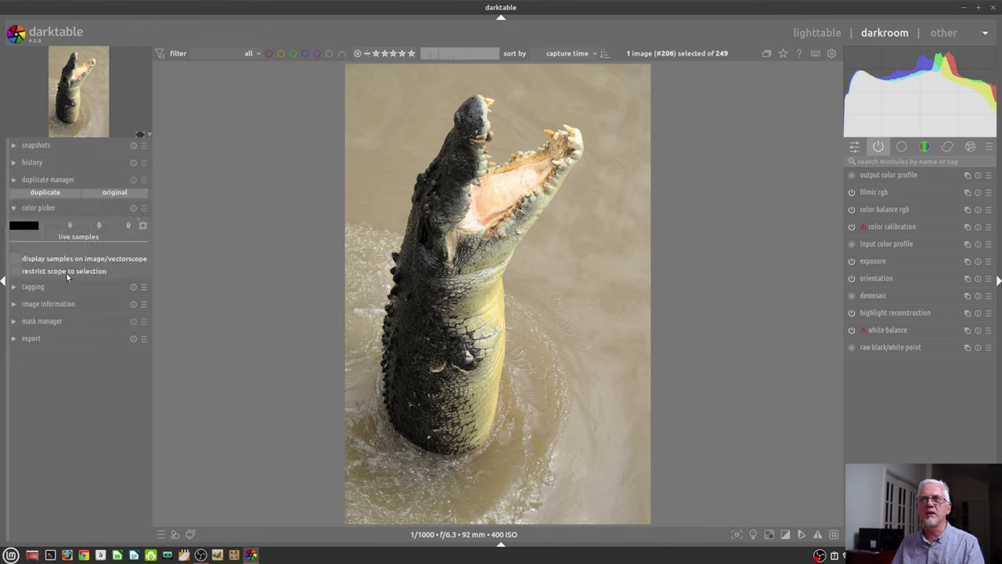
click(73, 288)
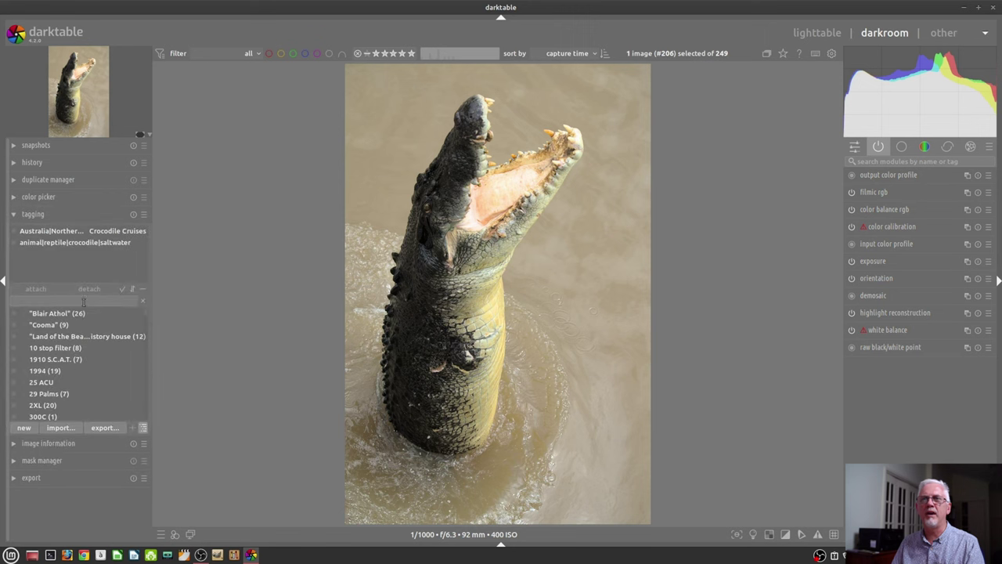
click(82, 443)
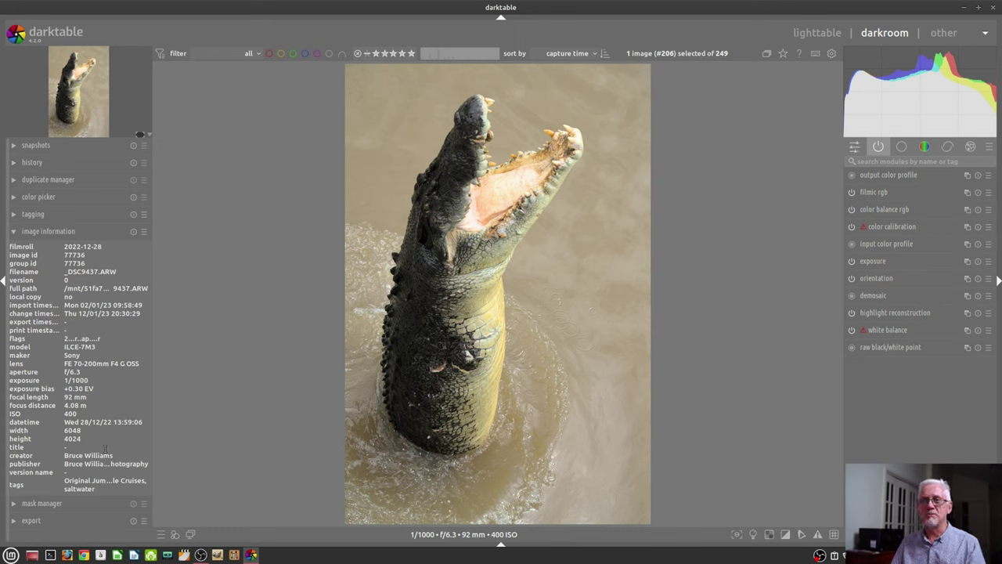
click(67, 504)
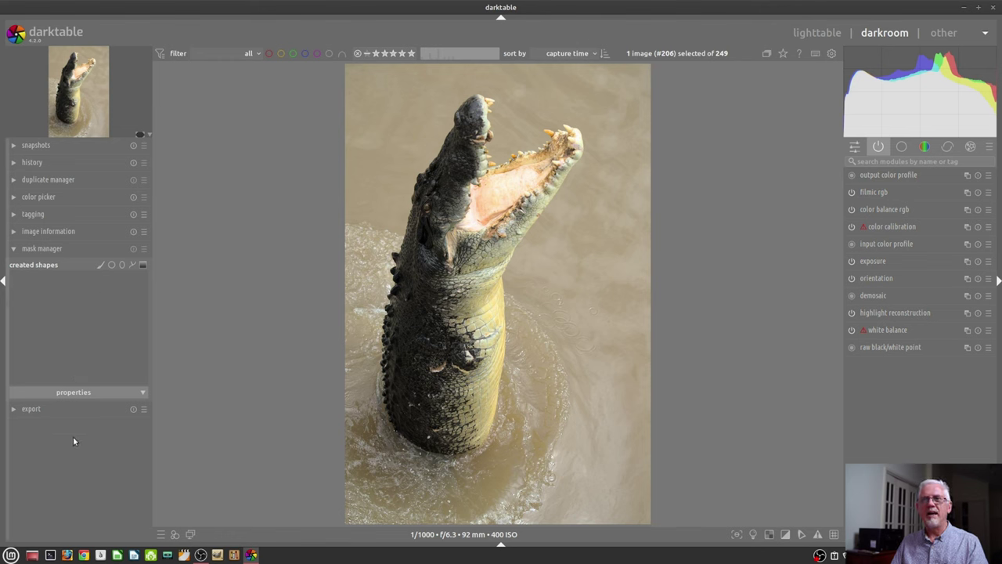
click(65, 410)
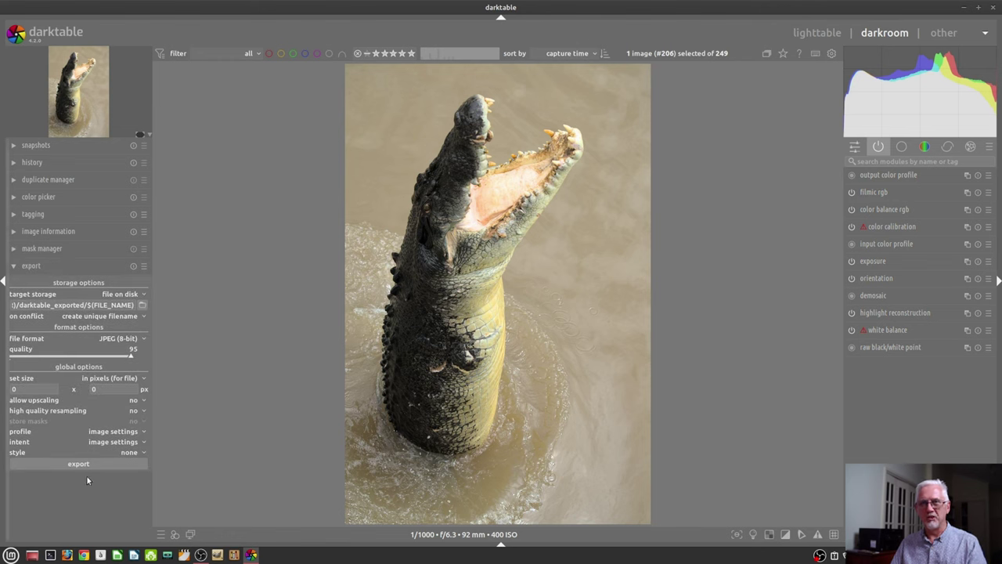
click(134, 464)
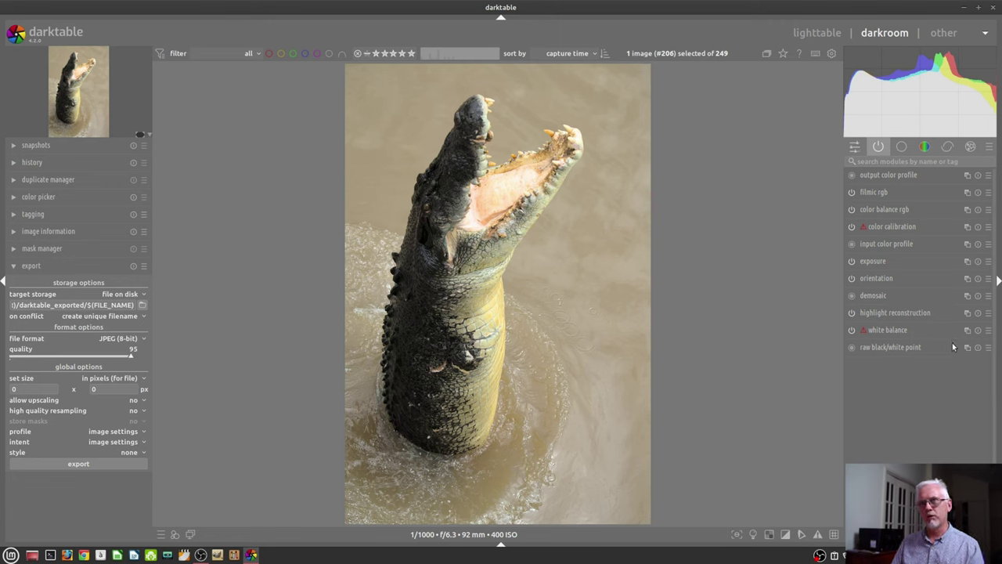
click(991, 148)
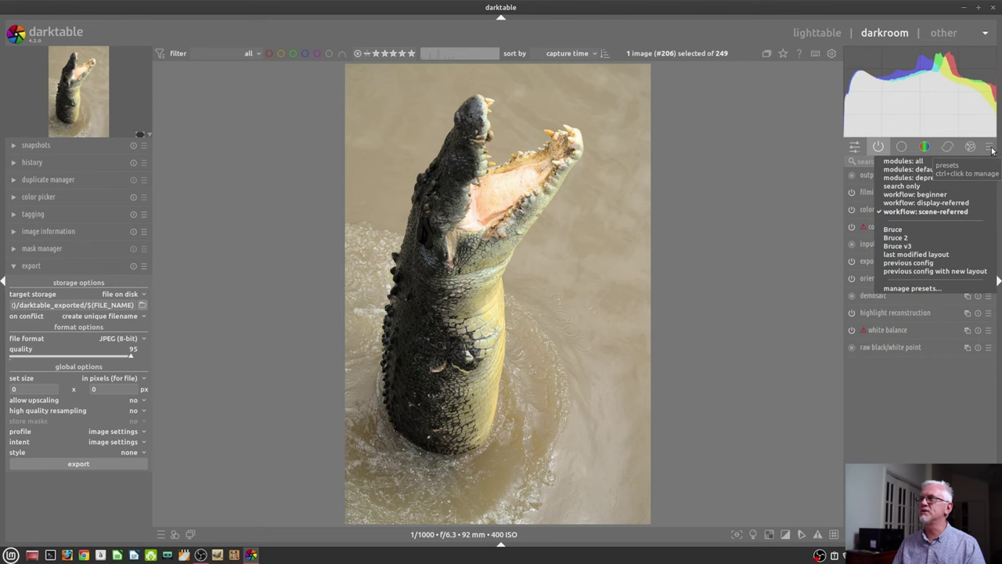
click(935, 289)
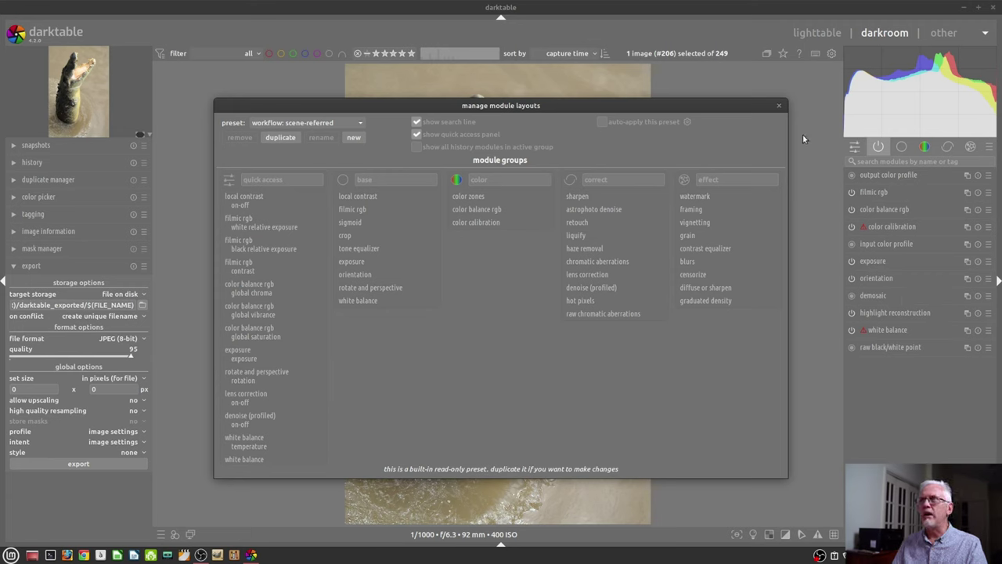
- Close the module layouts manager and show the module group presets list
click(779, 106)
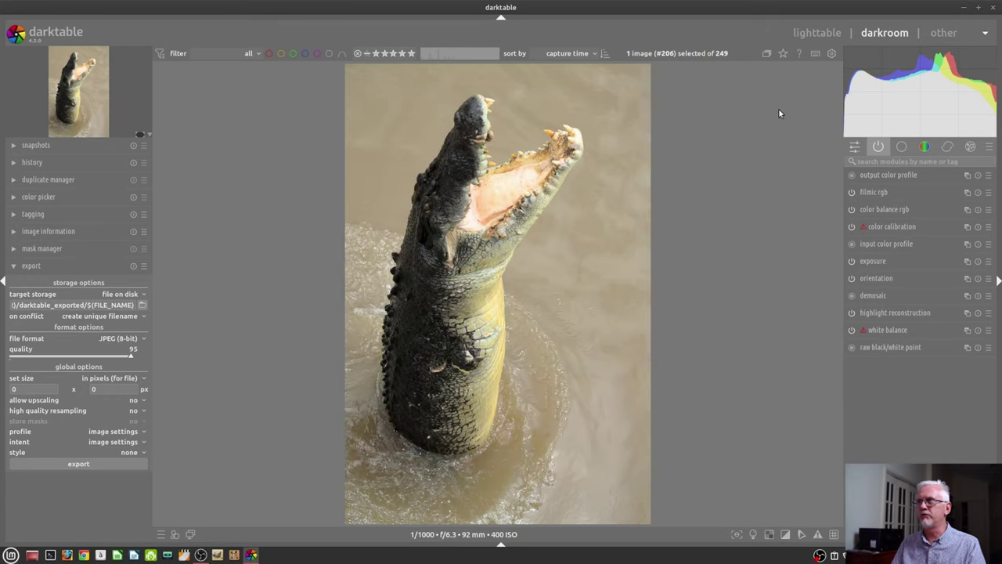
click(990, 148)
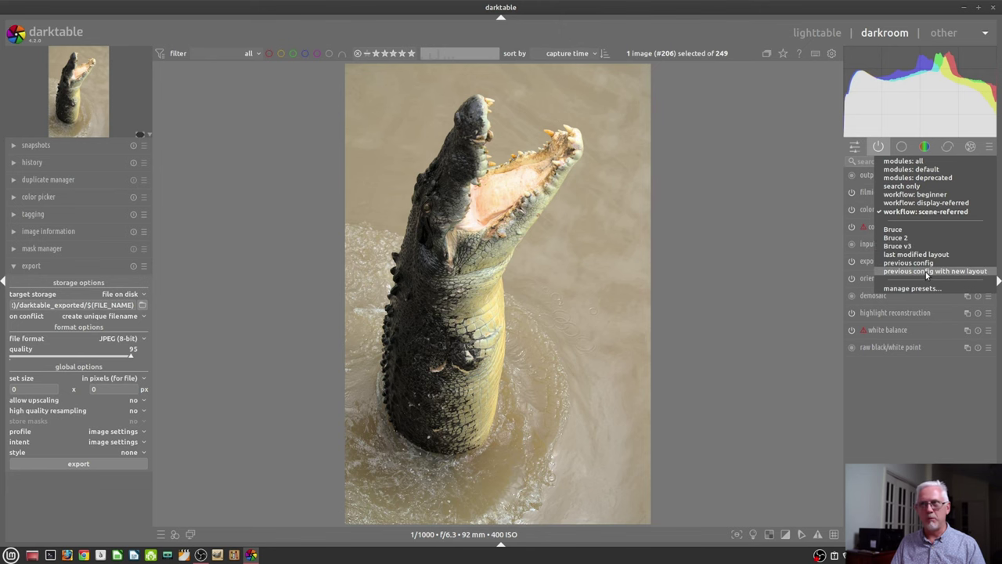
- Review the layout presets in the module layouts manager, keep workflow: scene-referred, and close it
click(913, 288)
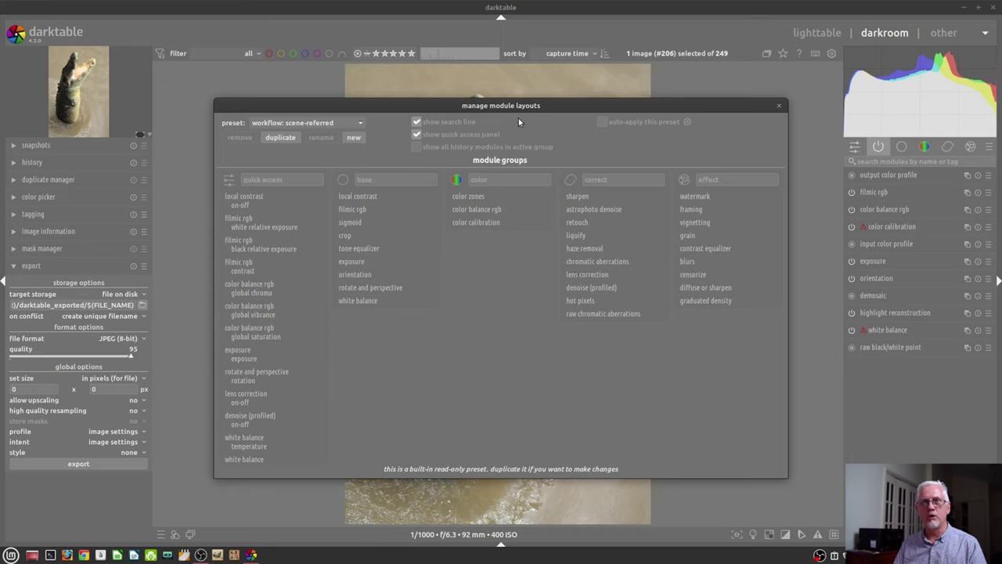
click(358, 125)
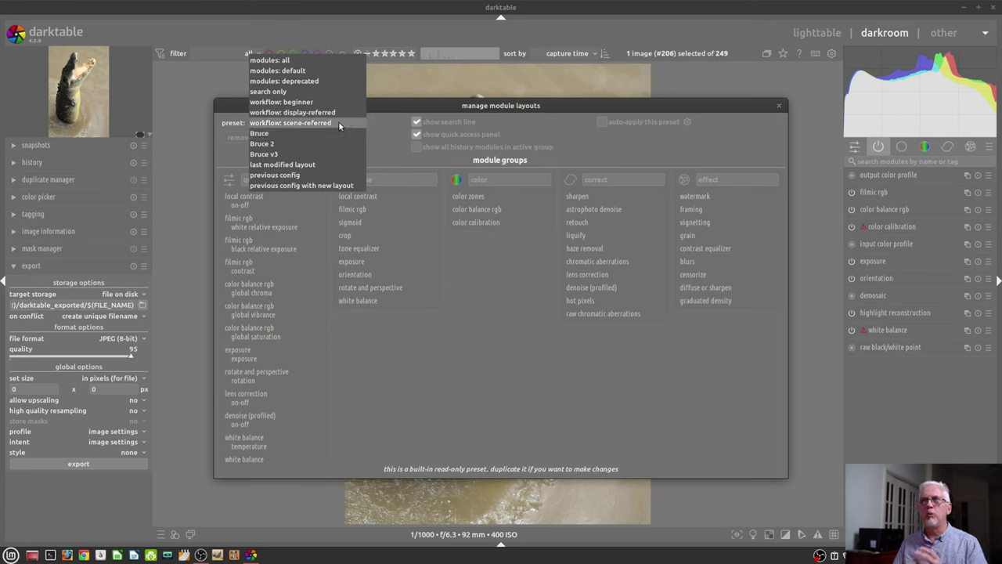
click(335, 122)
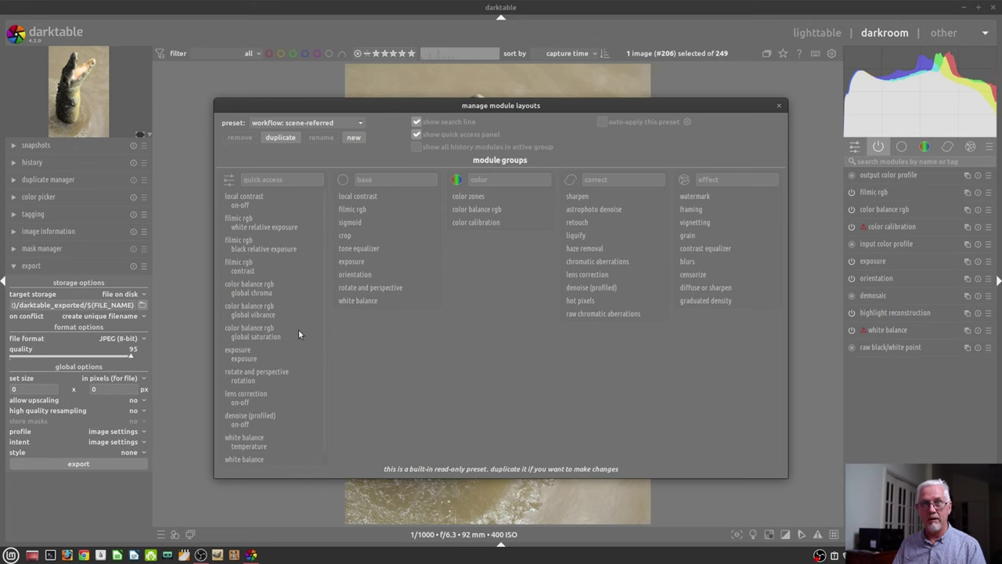
click(779, 105)
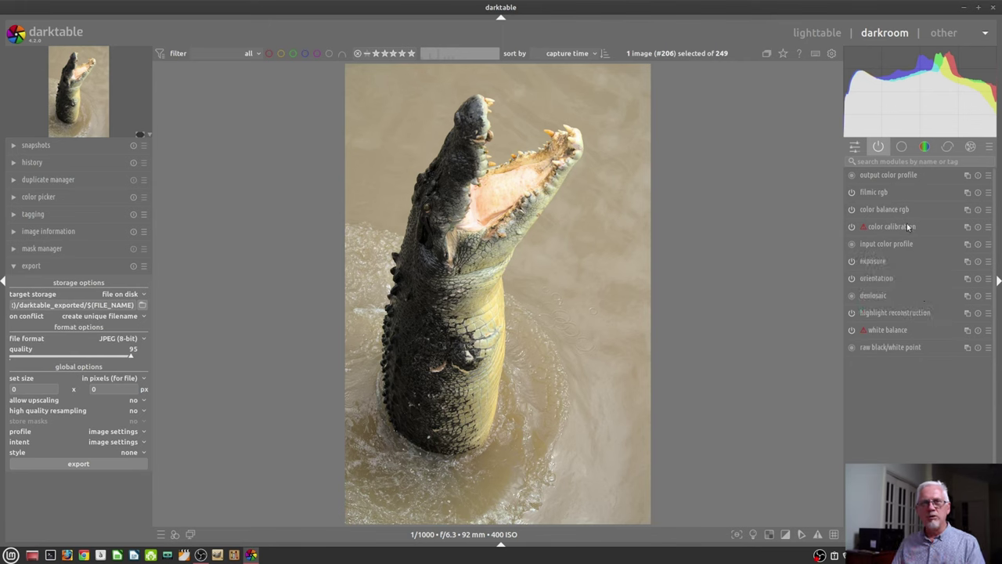
- Switch the module panel to the quick access controls
click(853, 151)
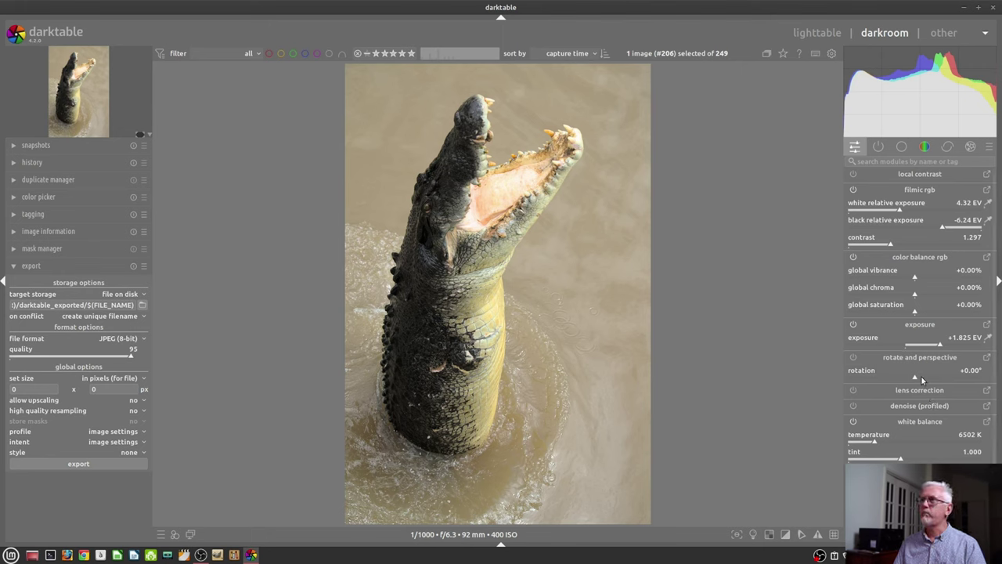
- Set filmic rgb white relative exposure to 3.98 EV and black to -7.15 EV
click(890, 215)
click(891, 212)
click(931, 228)
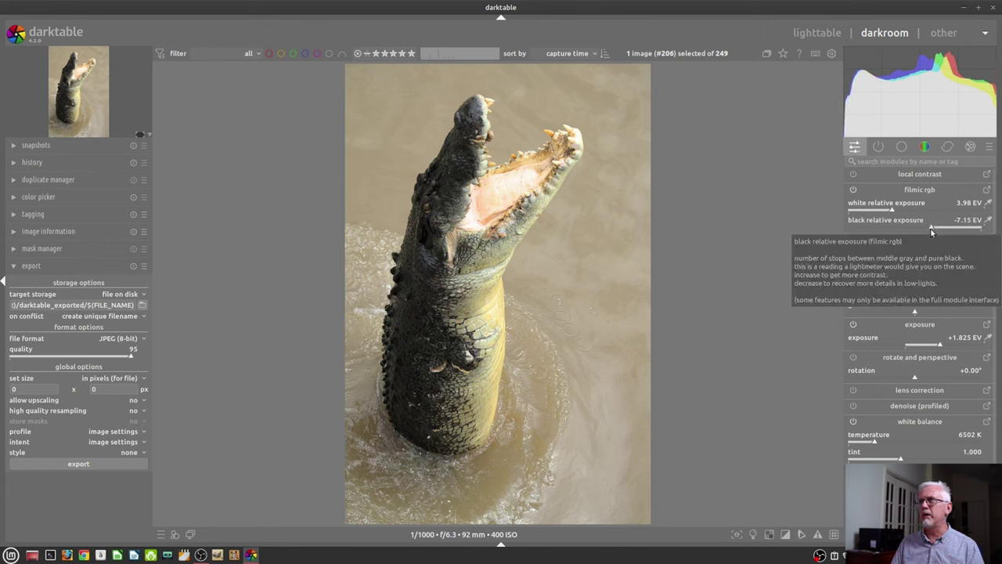
click(987, 191)
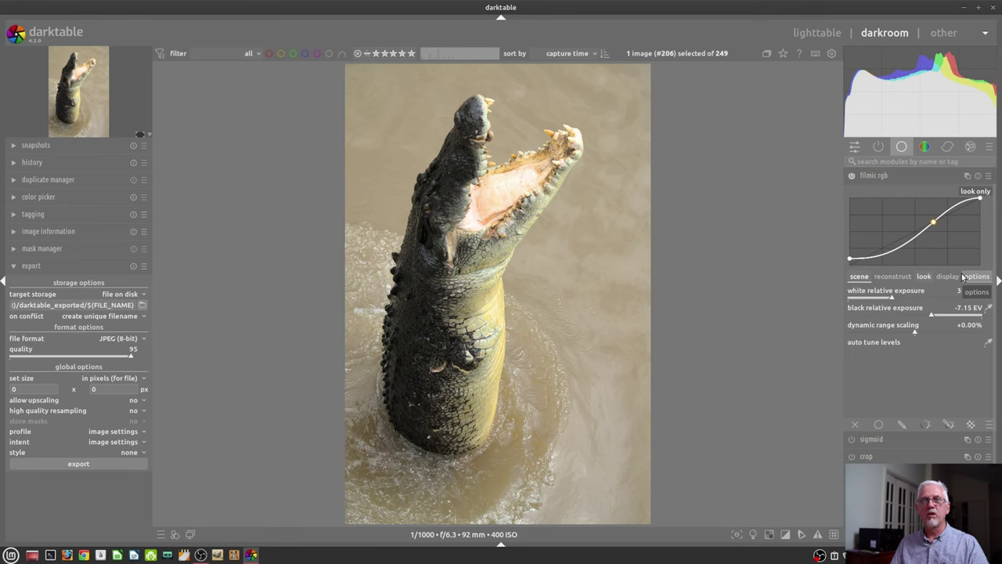
click(855, 146)
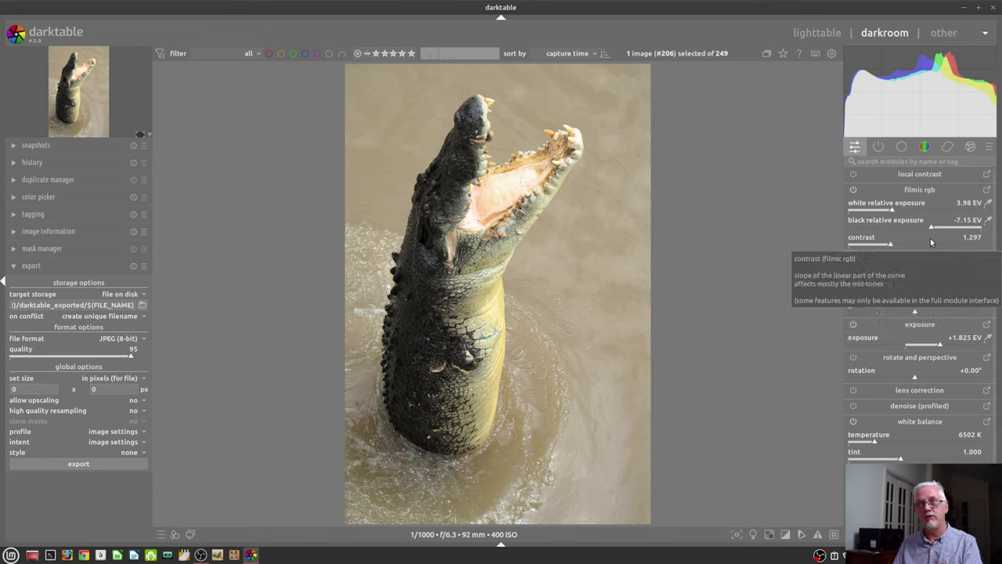
- Return to the active modules group and collapse filmic rgb
click(878, 149)
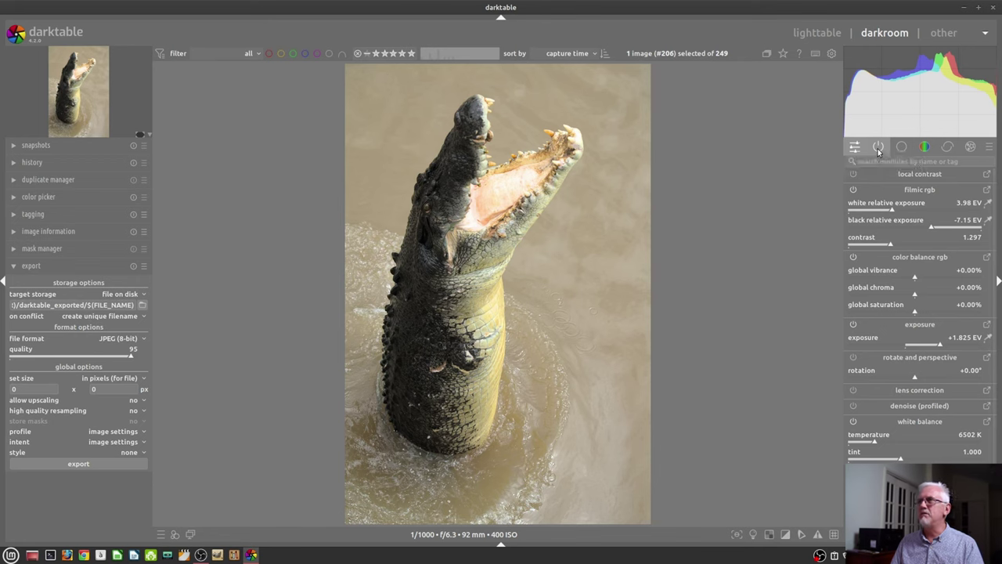
click(894, 192)
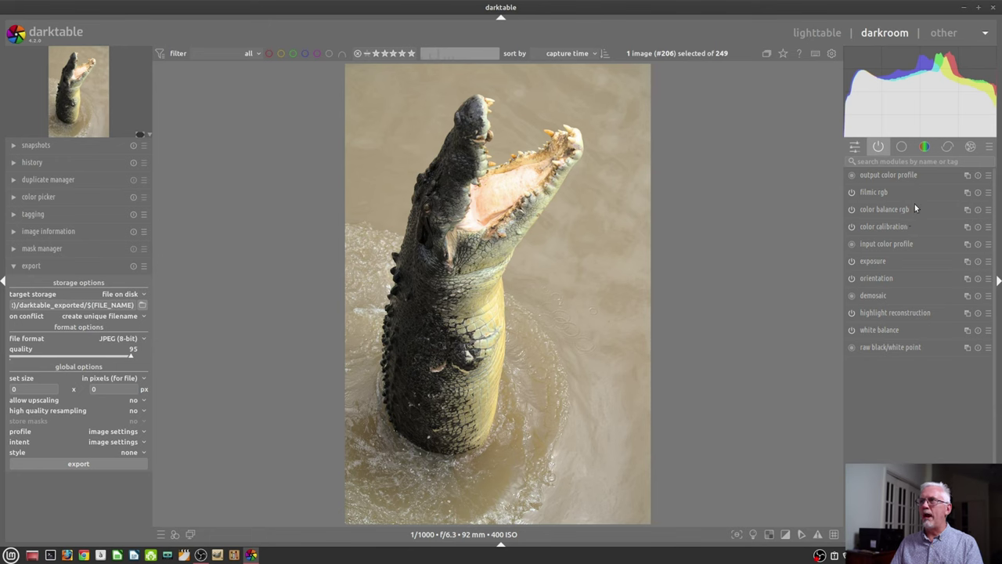
- Darken the greens with a lightness dip in color zones, then collapse it in active modules
click(925, 147)
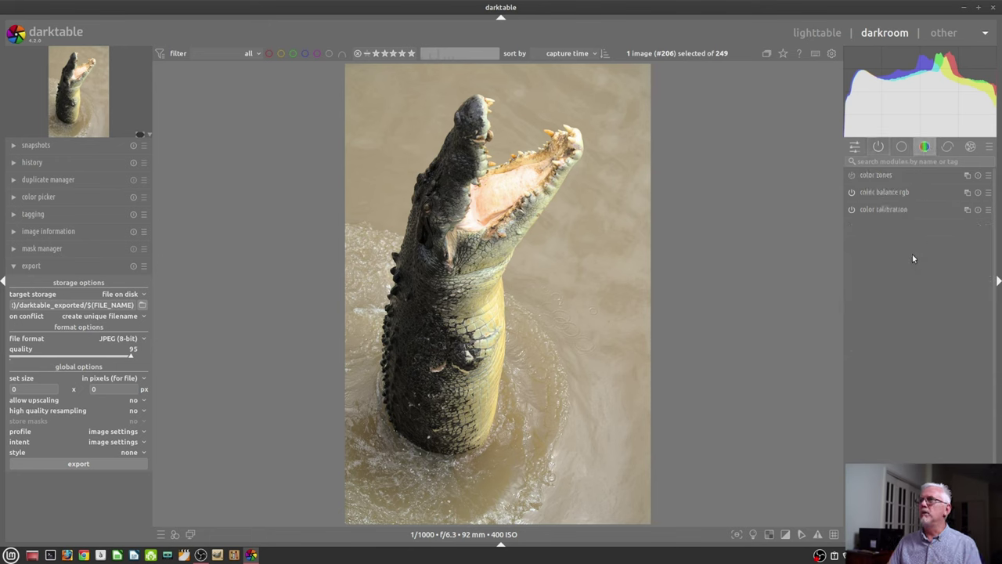
click(870, 177)
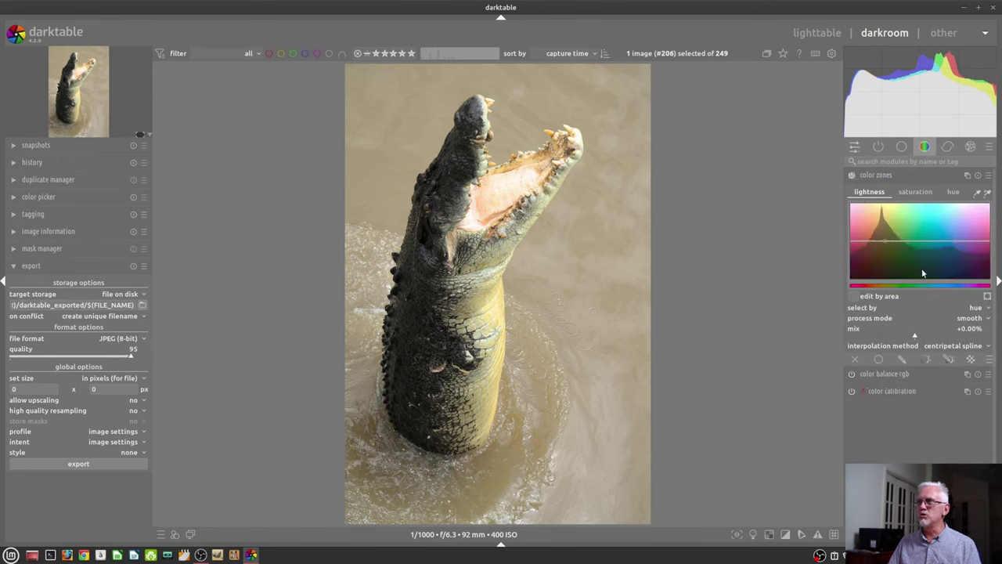
drag(886, 245, 914, 269)
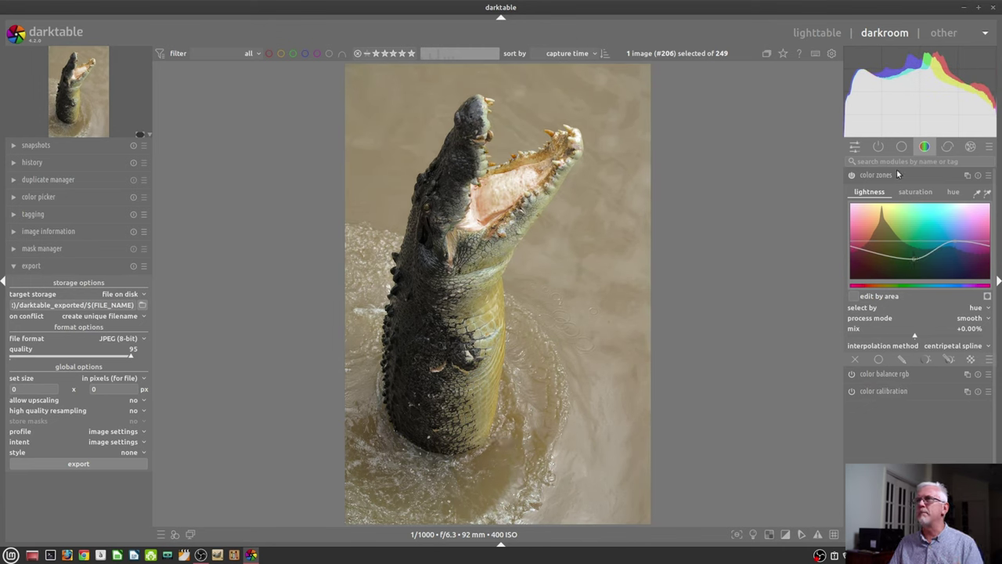
click(878, 146)
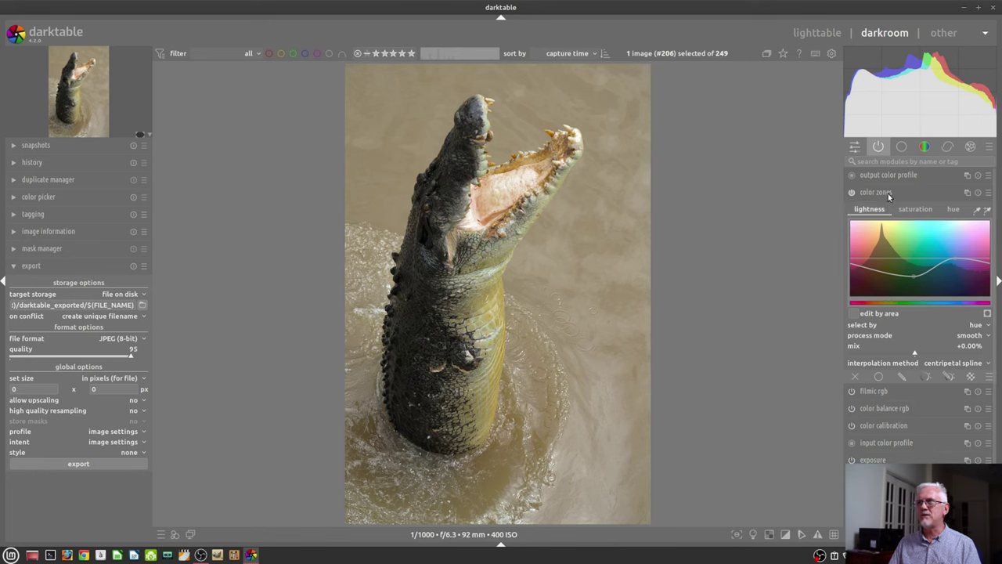
click(886, 194)
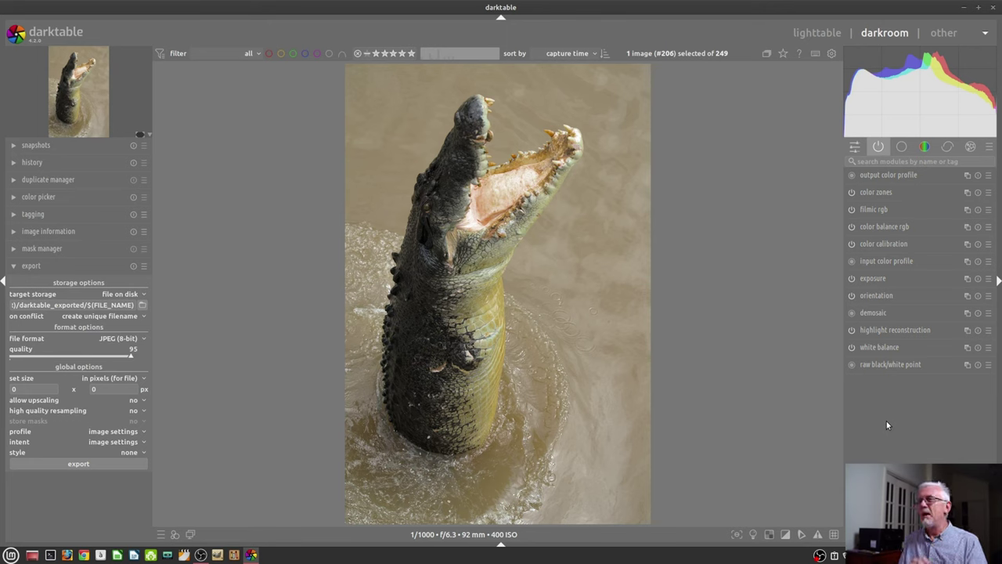
- Step through the base, color, correct and effect module groups
click(902, 148)
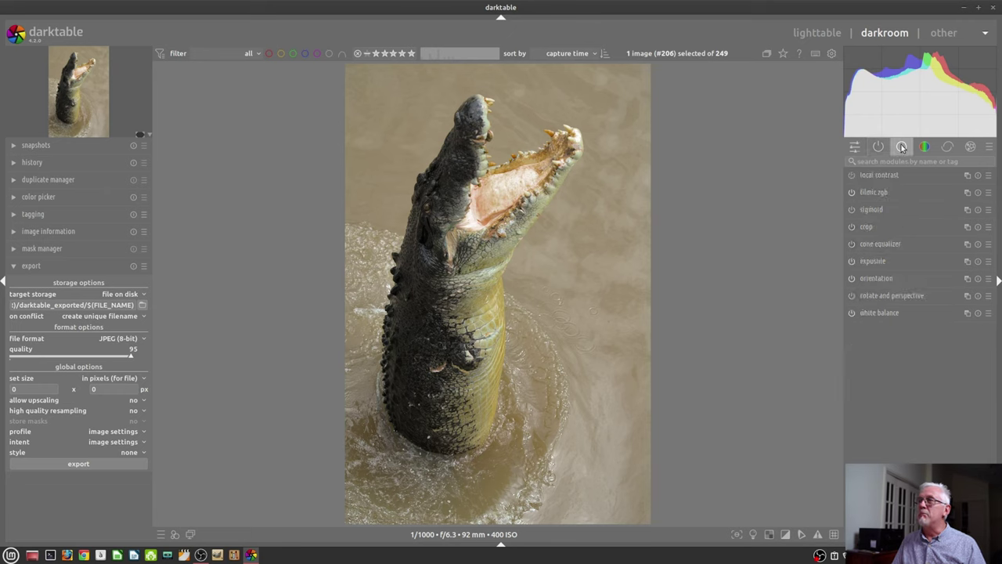
click(925, 147)
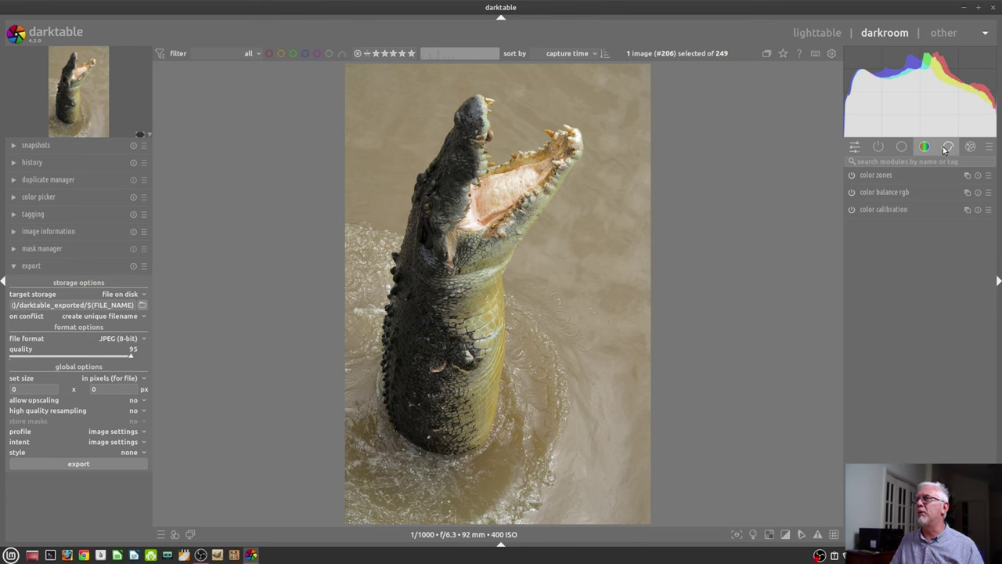
click(947, 147)
click(969, 147)
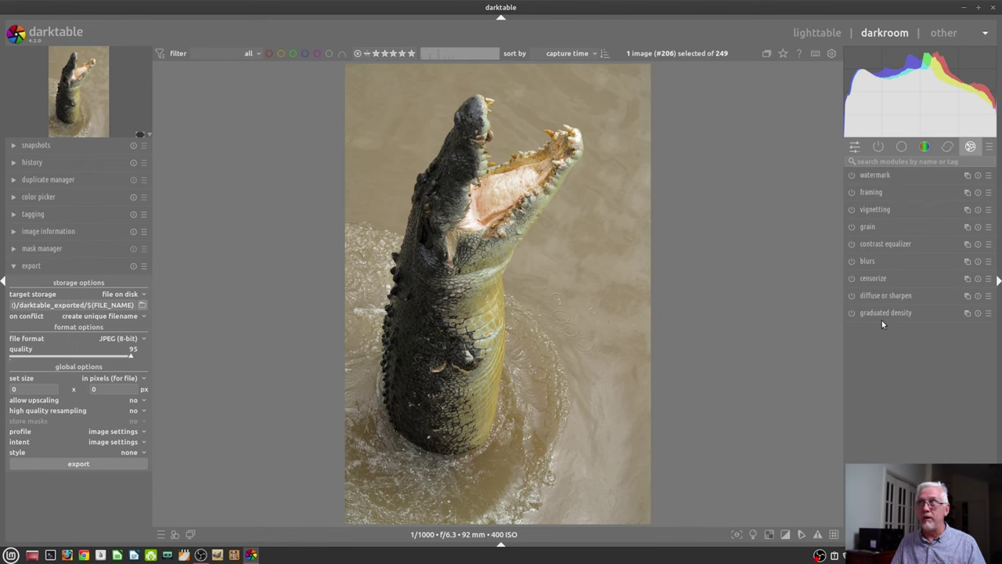
- Switch module groups to the modules: all preset and show every module in one list
click(989, 146)
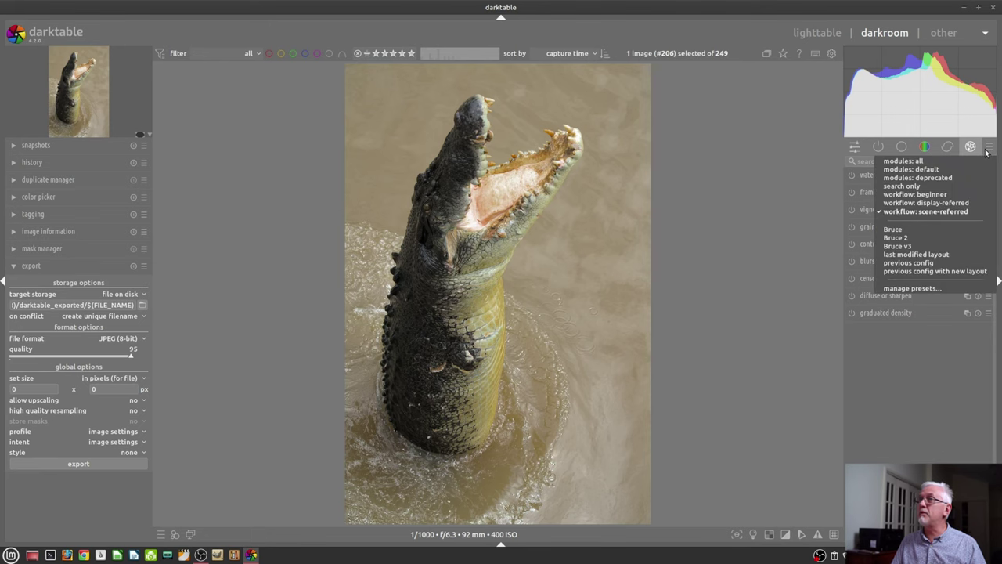
click(920, 170)
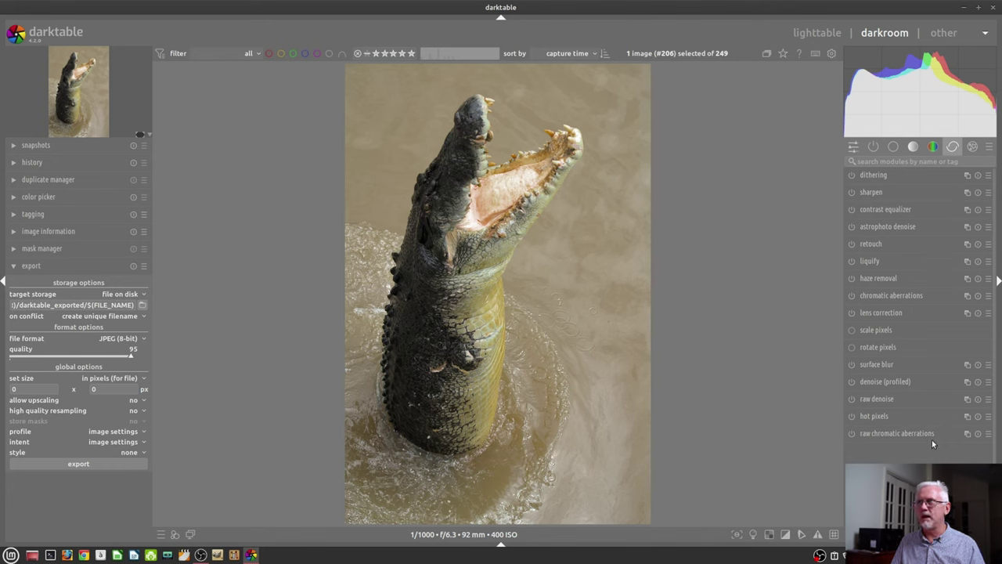
click(893, 147)
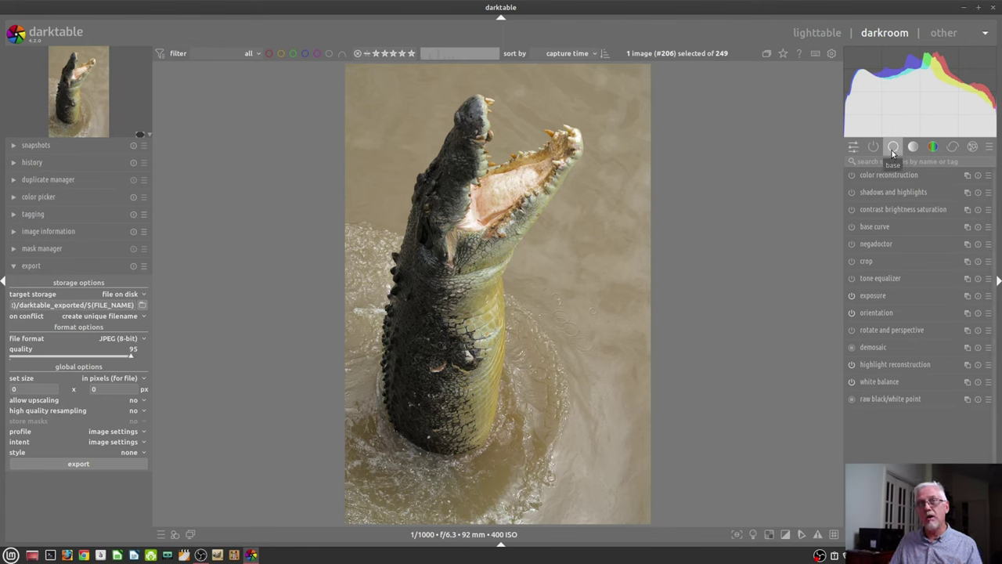
click(893, 148)
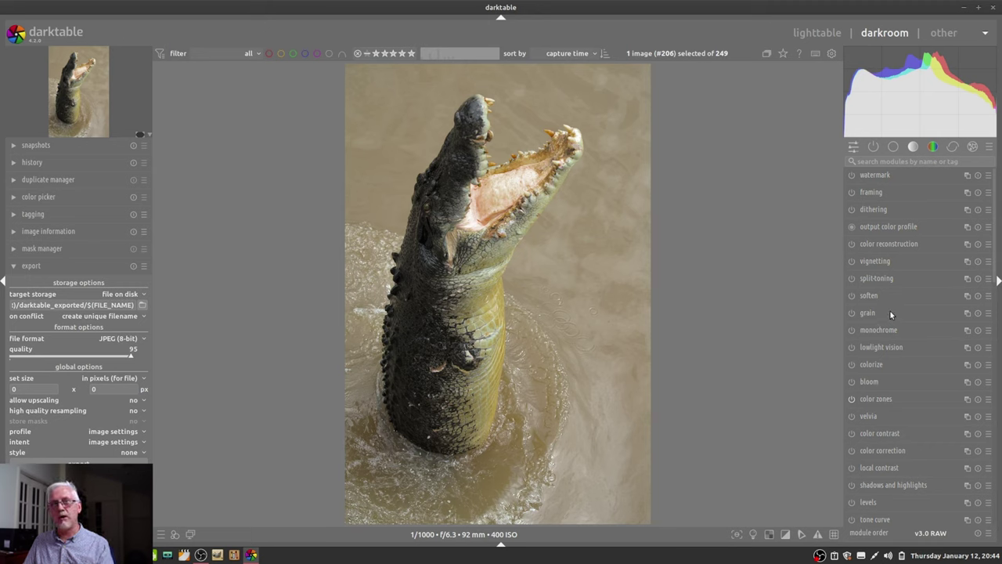
click(989, 149)
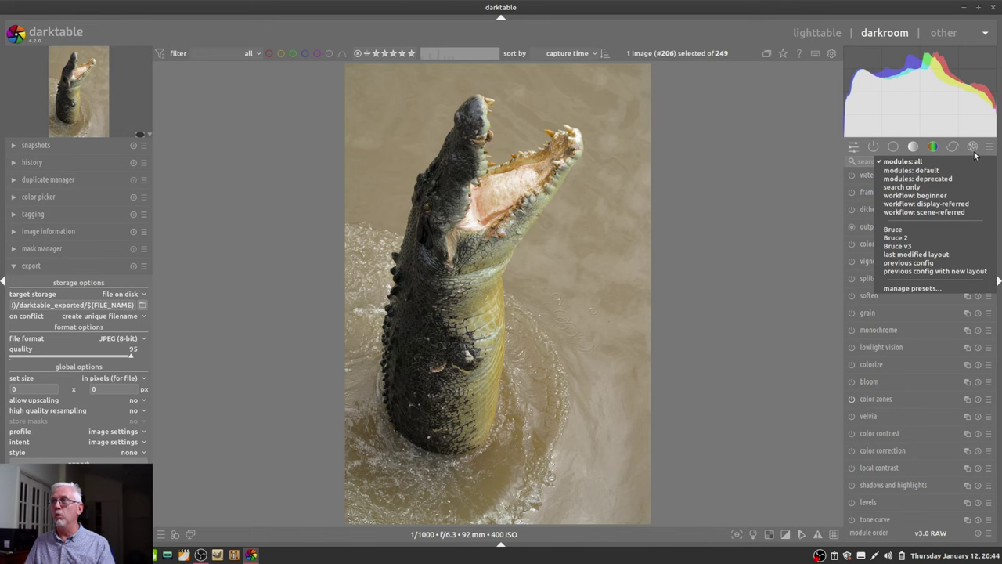
click(736, 195)
- Scroll through the full list of available modules
scroll(927, 261, down, 8)
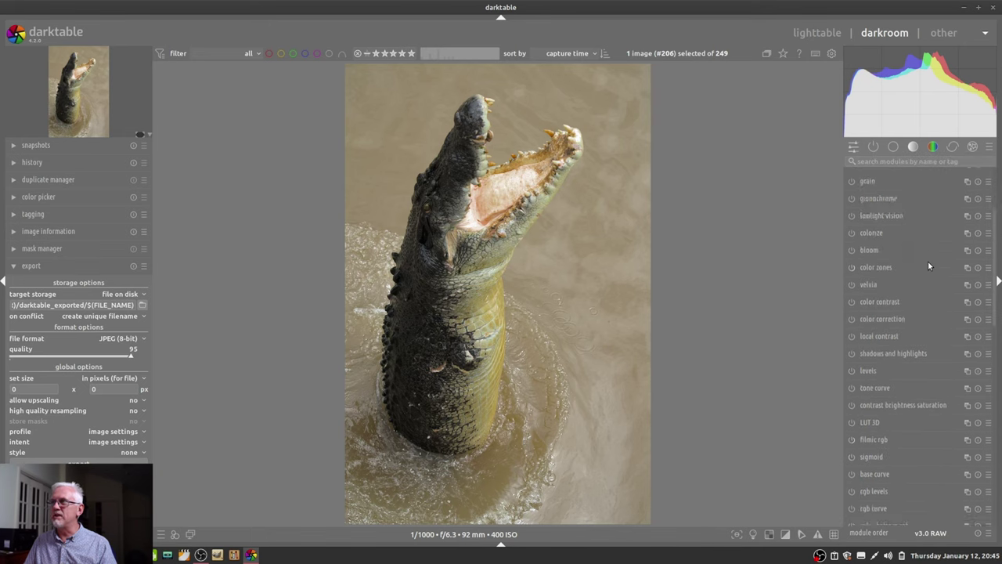
scroll(922, 274, down, 10)
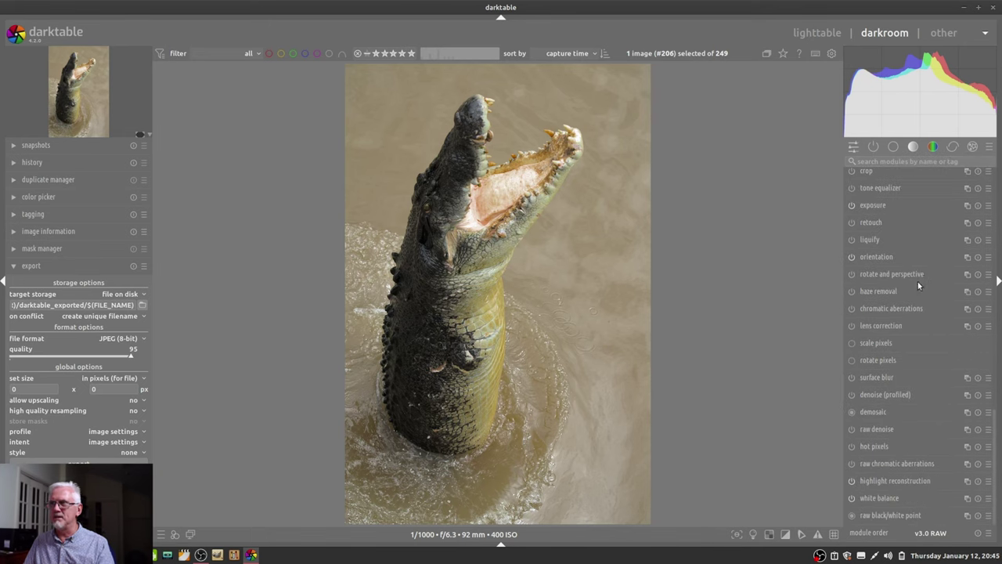
scroll(917, 426, up, 15)
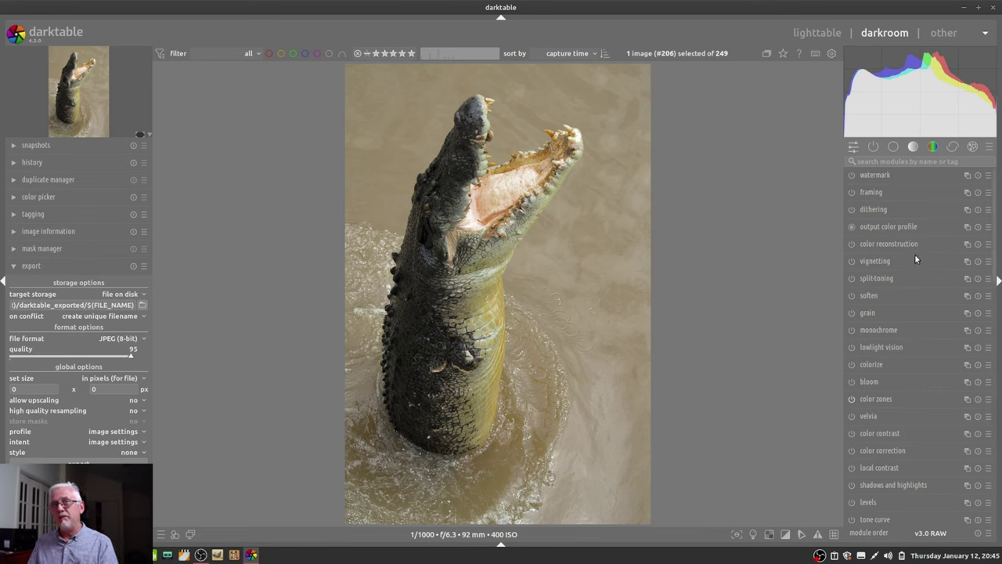
scroll(906, 233, down, 5)
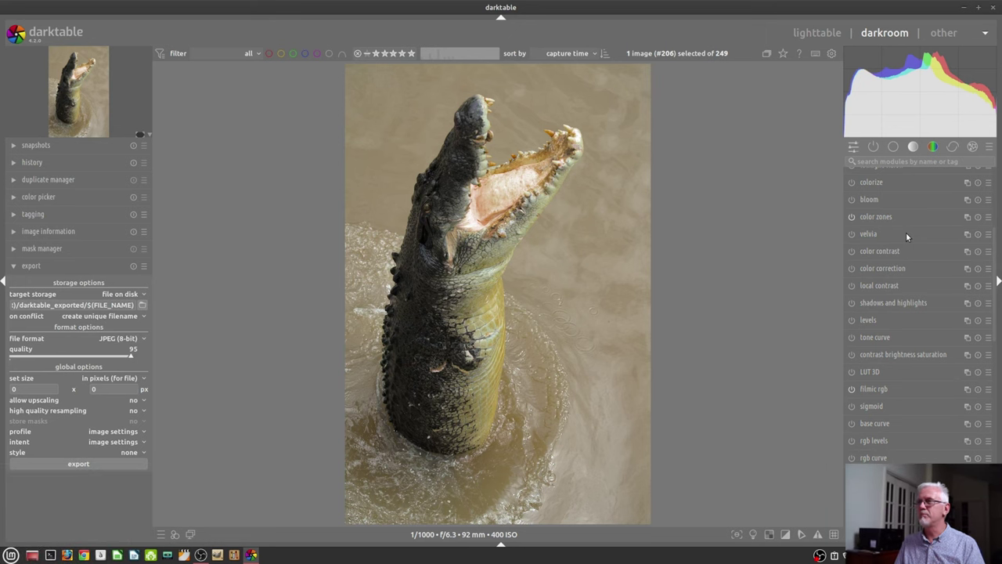
- Search modules for 'grad', then briefly expand and collapse graduated density among the results
click(886, 162)
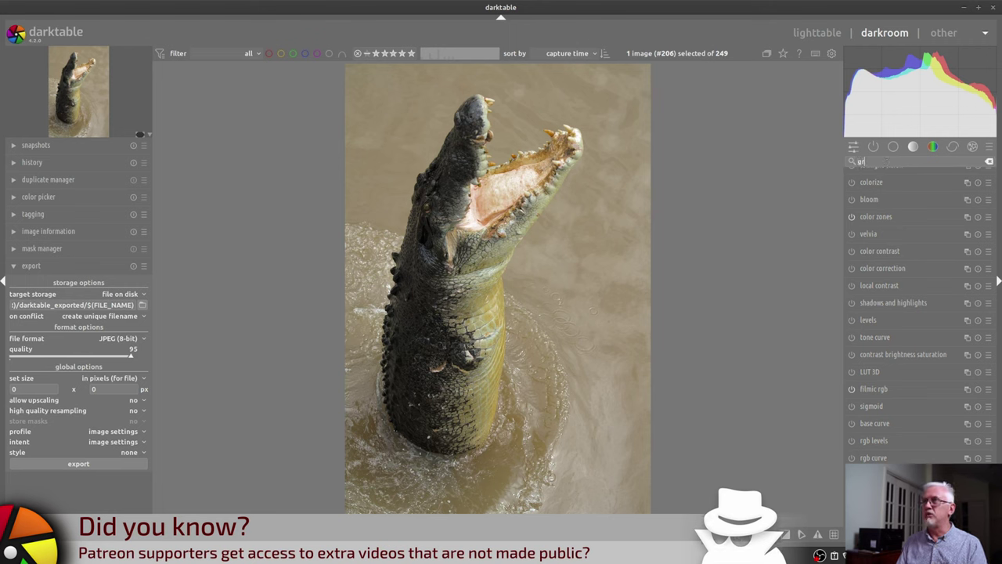
text(gr)
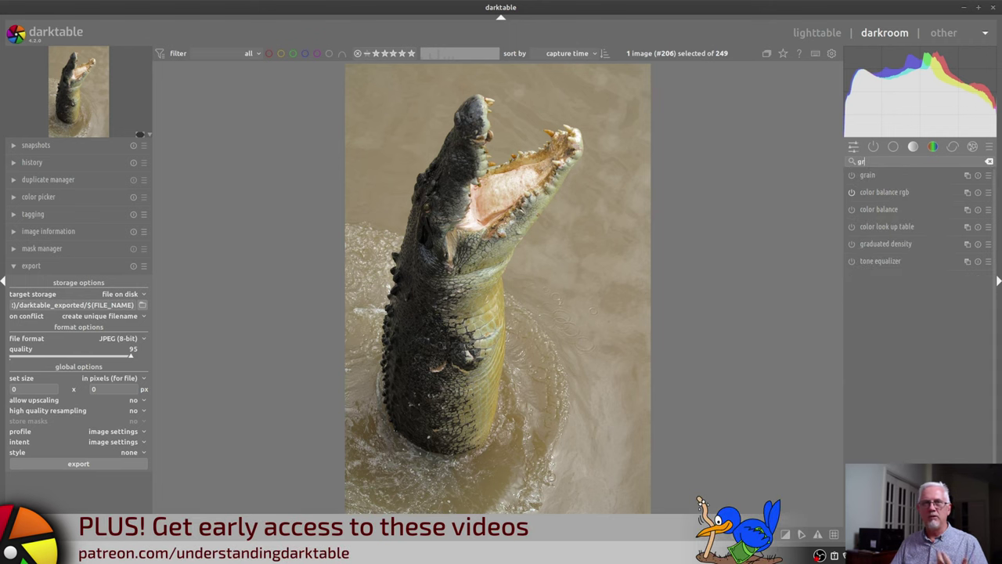
text(a)
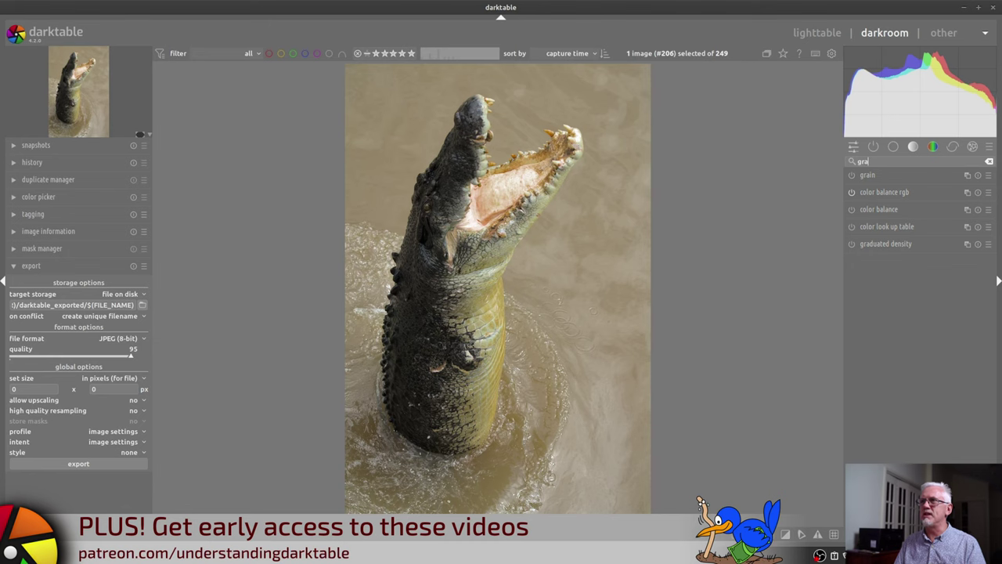
text(d)
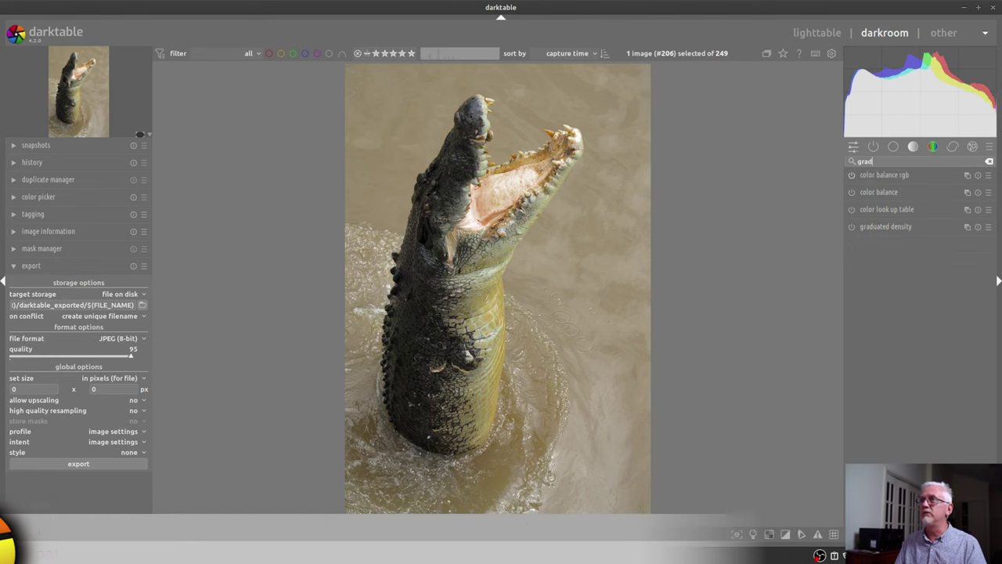
click(889, 227)
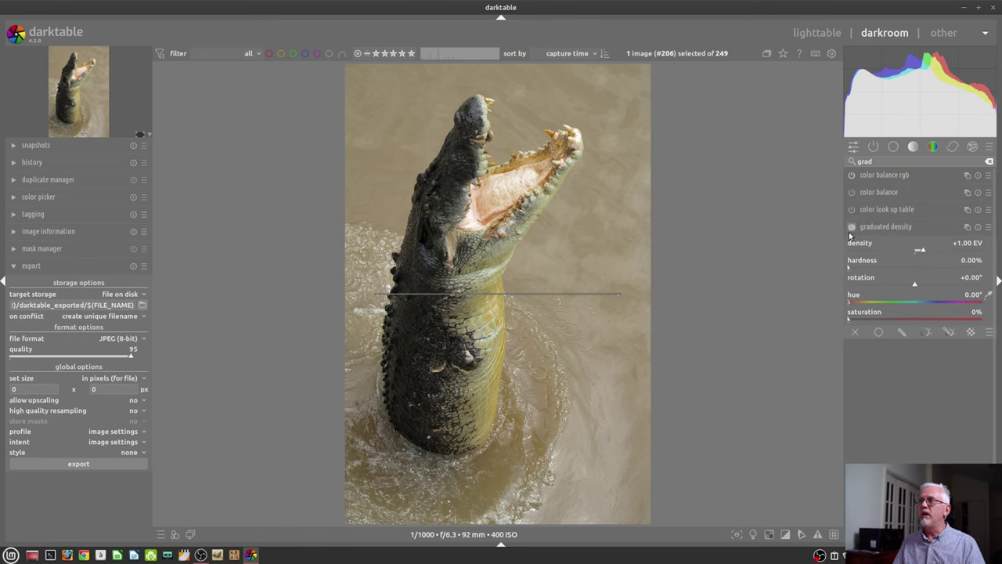
click(852, 230)
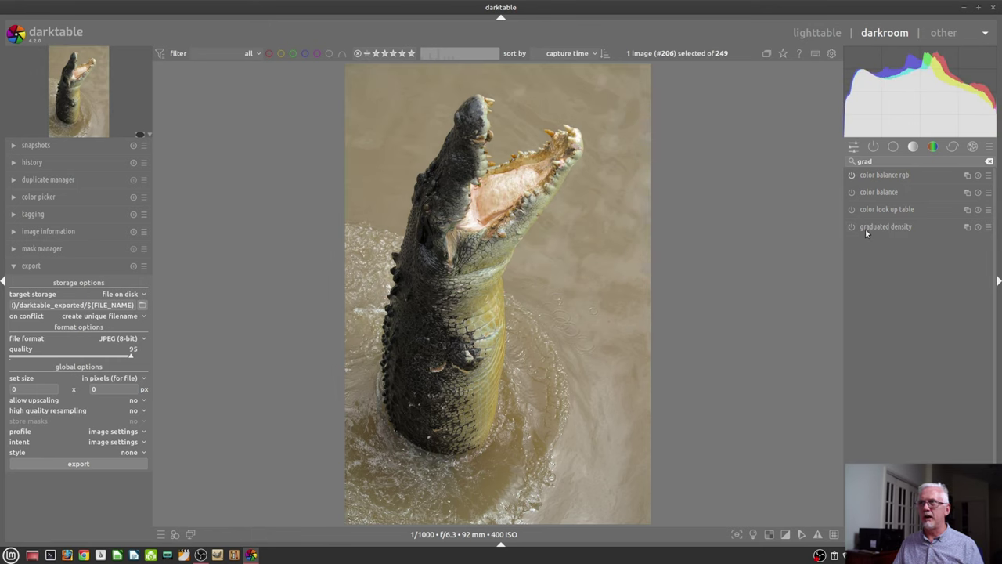
- Expand graduated density and switch it on to preview darkening, then off again
click(869, 228)
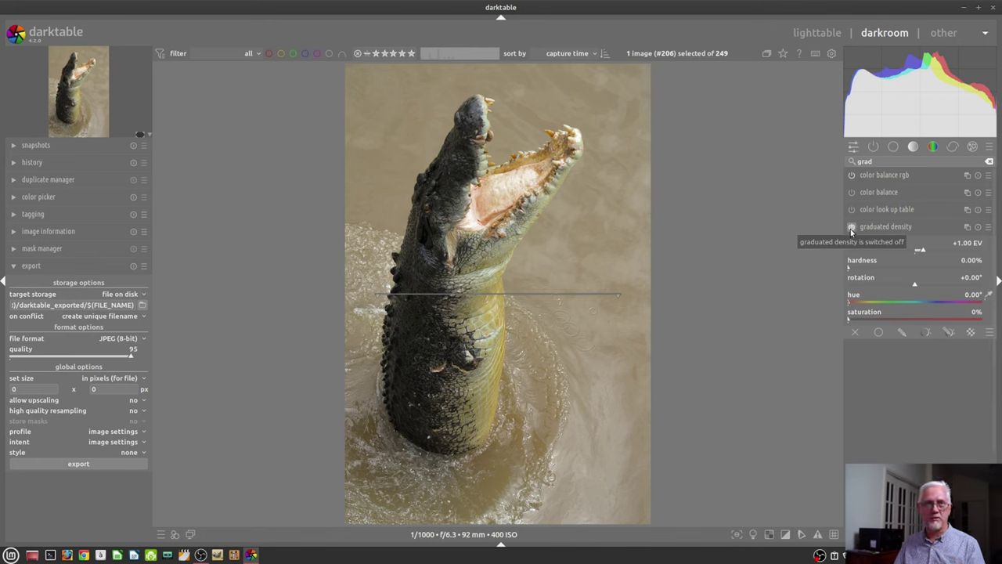
click(851, 228)
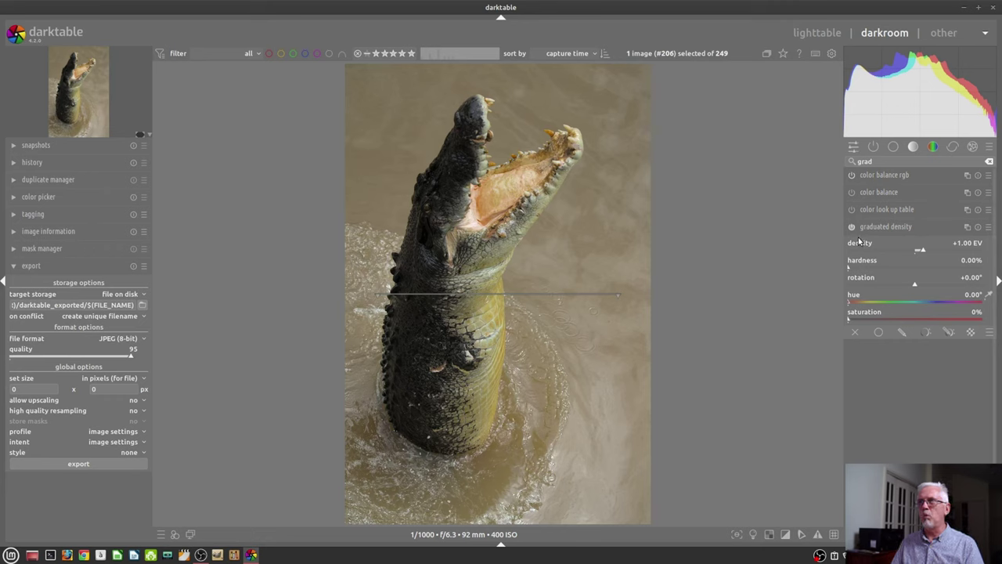
click(853, 227)
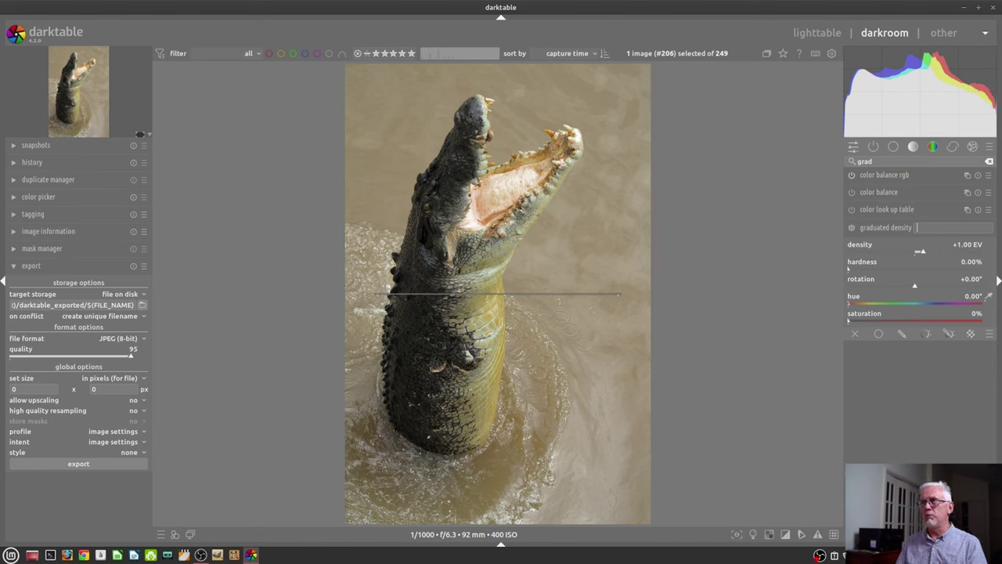
- Label the instance 'darken top', raise its line to the snout, and set hardness 61.42% and density +2.74 EV
text(dark)
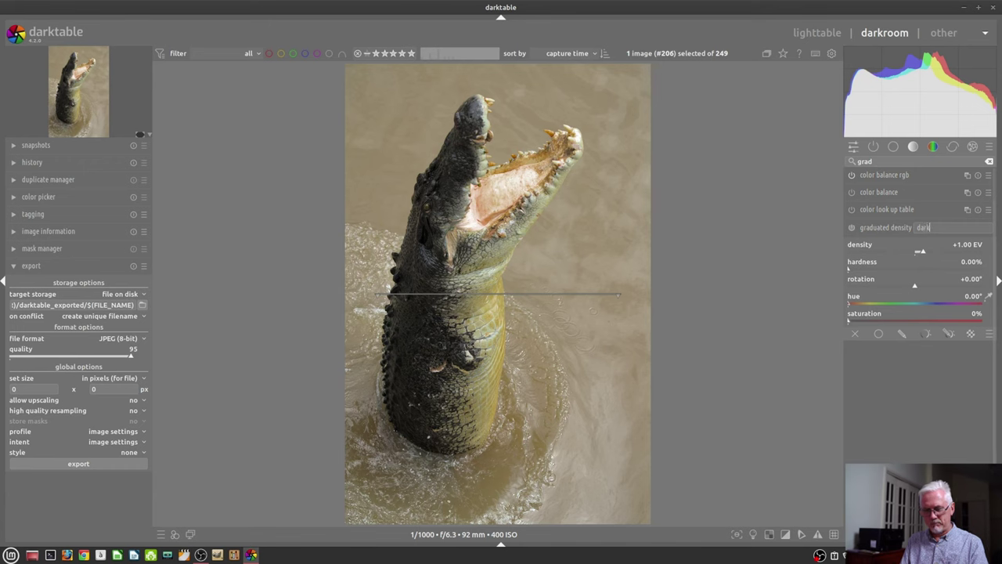
text(en top)
key(Return)
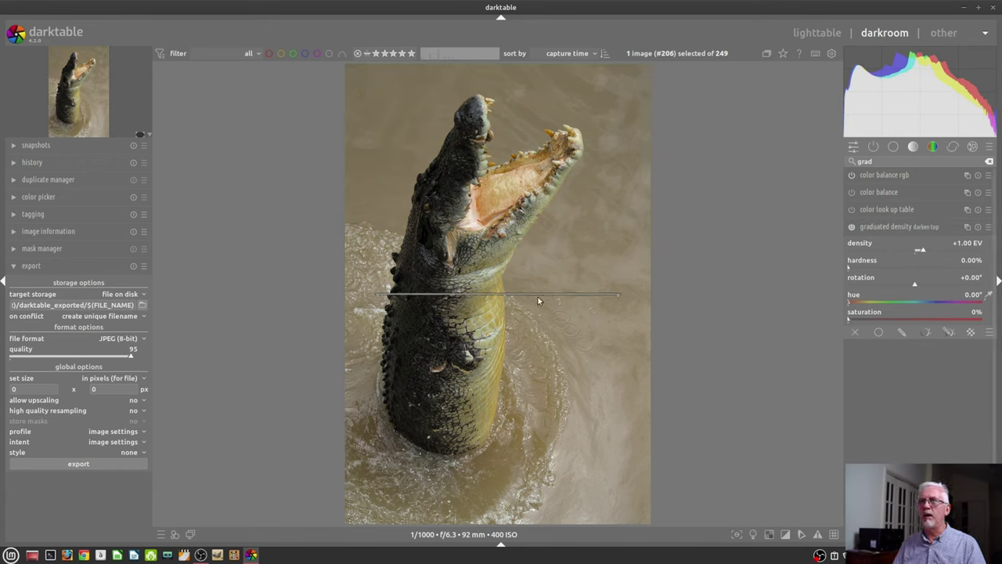
drag(518, 294, 525, 127)
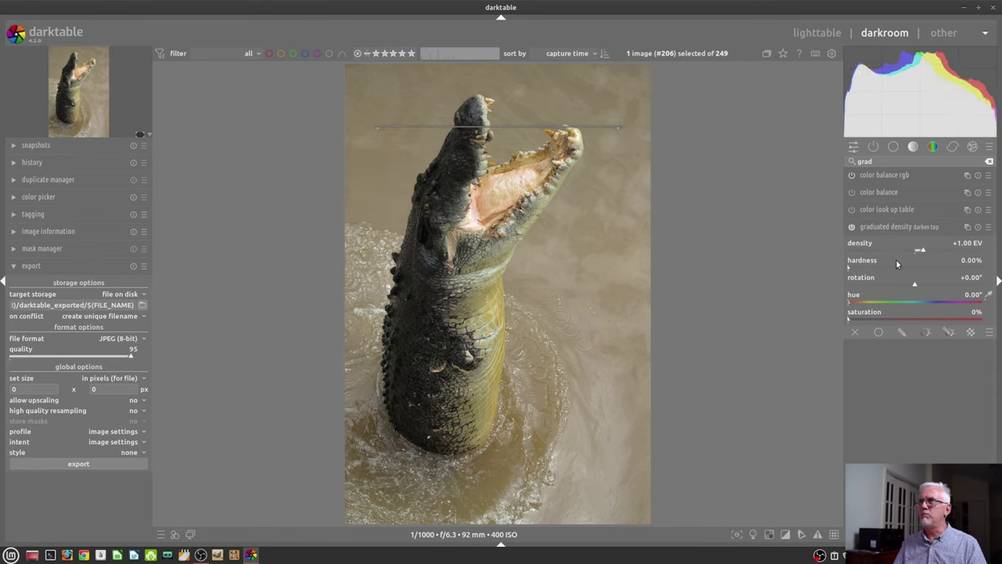
drag(888, 266, 931, 267)
click(944, 249)
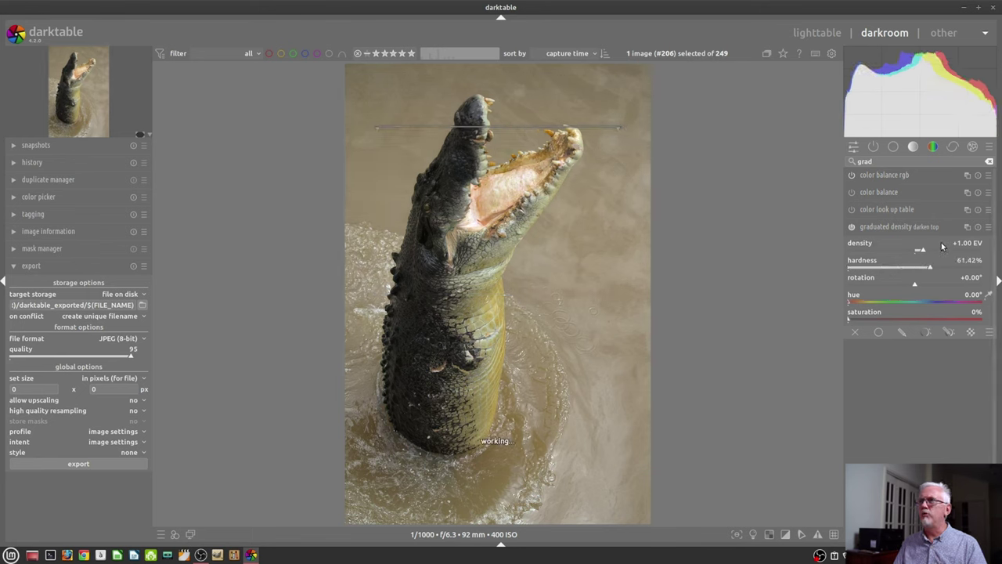
click(938, 249)
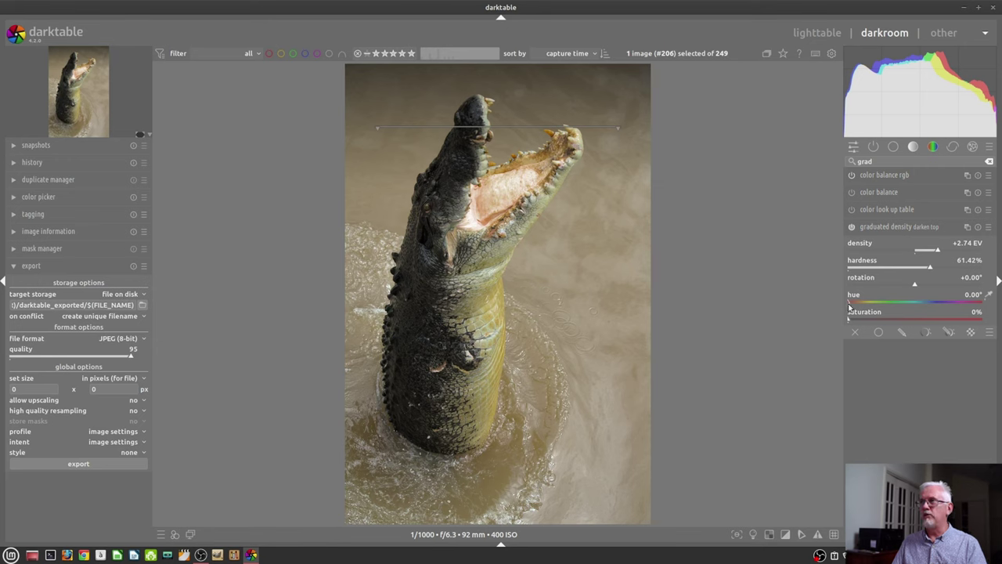
- Duplicate the darken top instance and label the copy 'darken bottom'
click(968, 229)
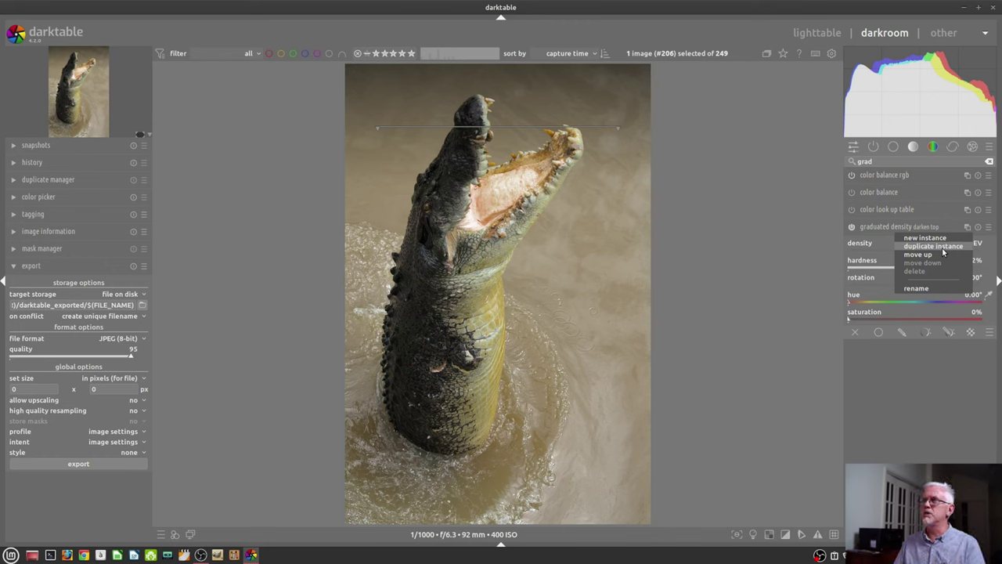
click(943, 247)
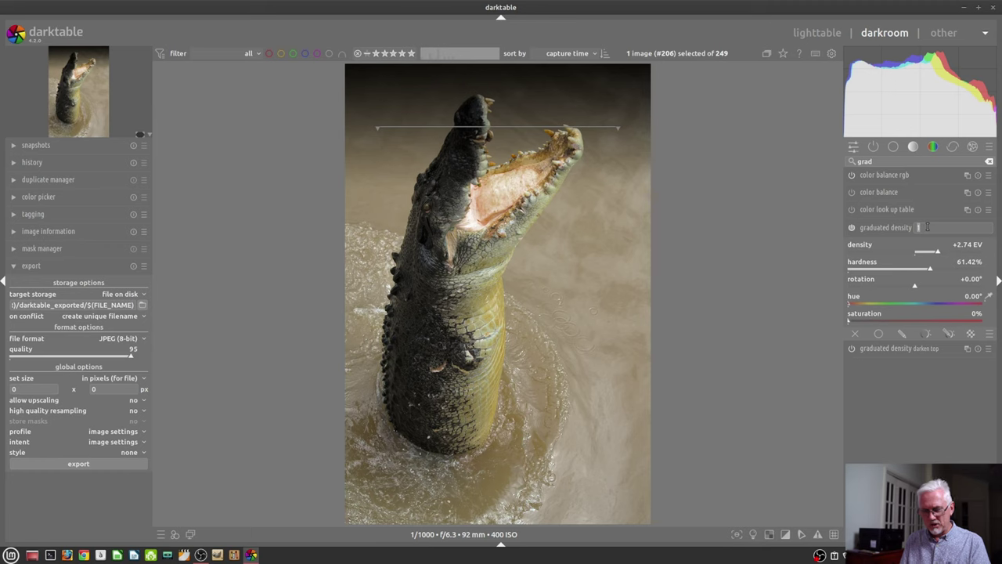
text(darken bot)
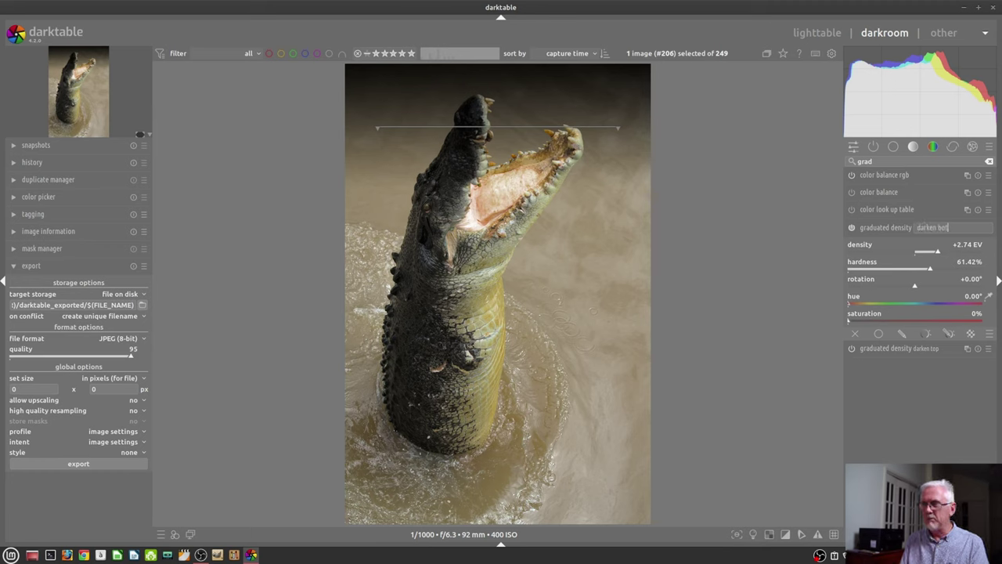
text(tom)
key(Return)
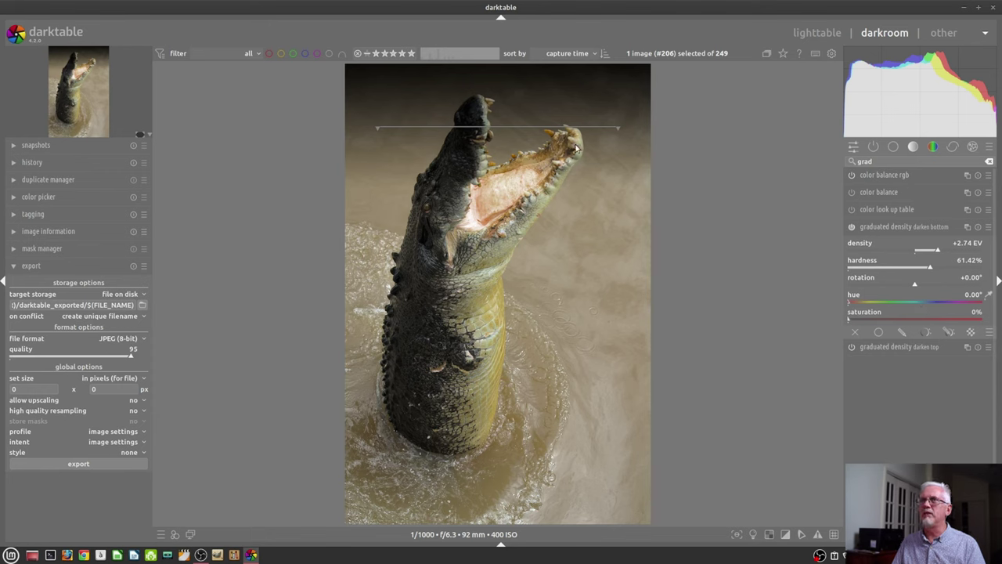
- Move the new gradient line to the photo's bottom, rotate it to darken the bottom, and collapse the module
drag(532, 128, 514, 465)
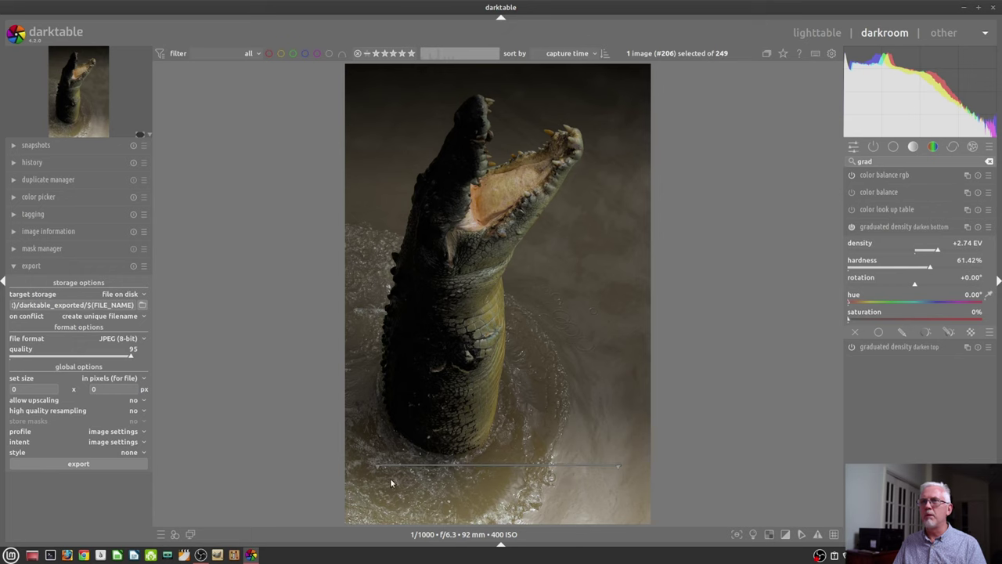
mouse_move(380, 470)
mouse_down()
mouse_move(373, 454)
mouse_move(548, 441)
mouse_move(622, 461)
mouse_move(380, 458)
mouse_up()
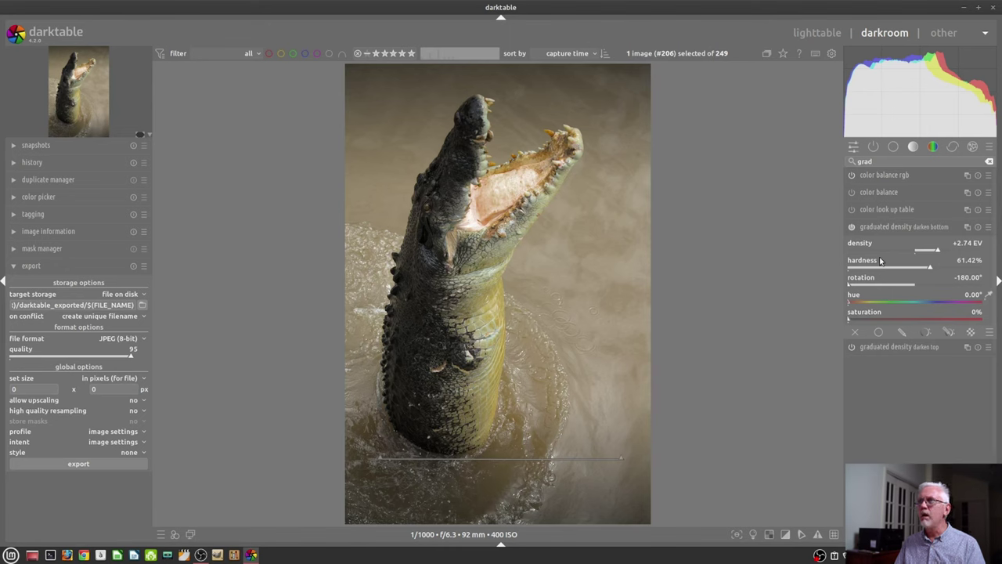
click(892, 227)
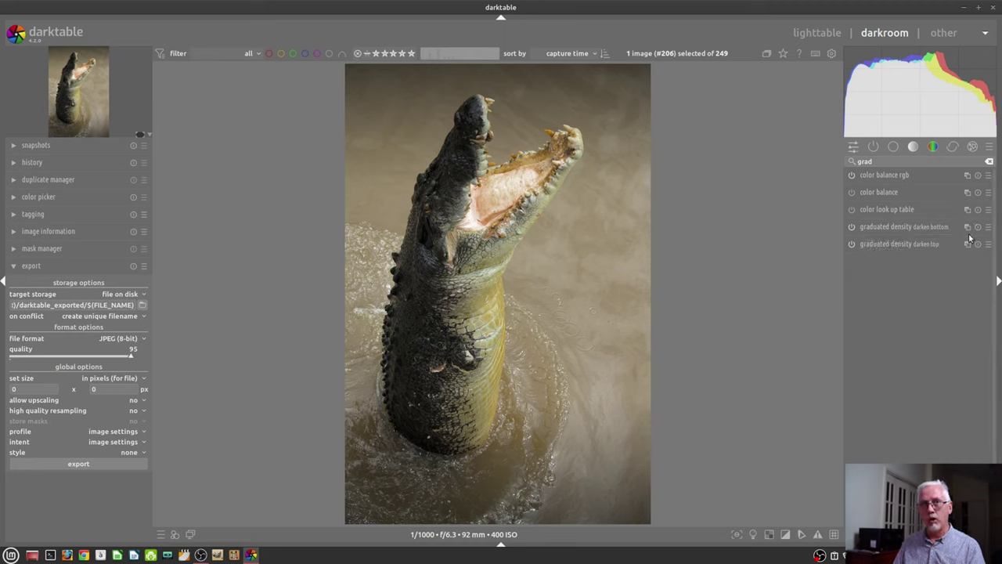
- Expand darken bottom and reset it to +1.00 EV density, 0% hardness, 0° rotation
click(897, 226)
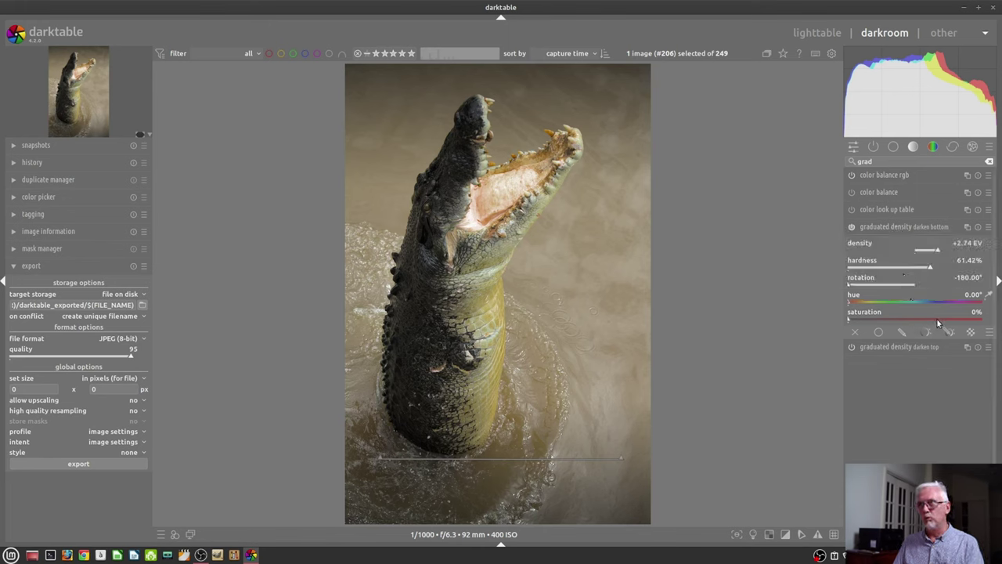
click(978, 227)
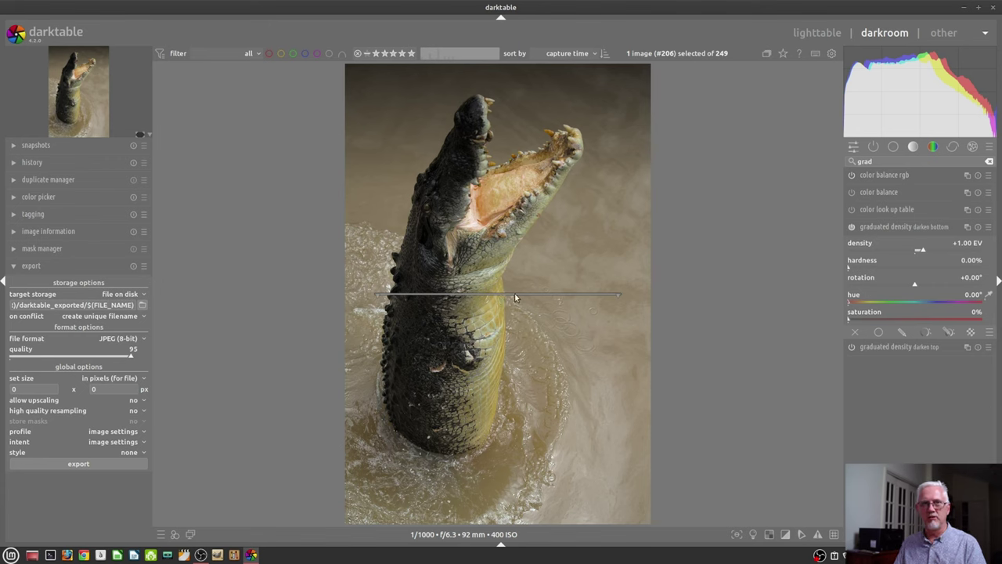
- Set darken bottom to +2.92 EV density and 43.13% hardness, with its line dragged near the top
click(989, 227)
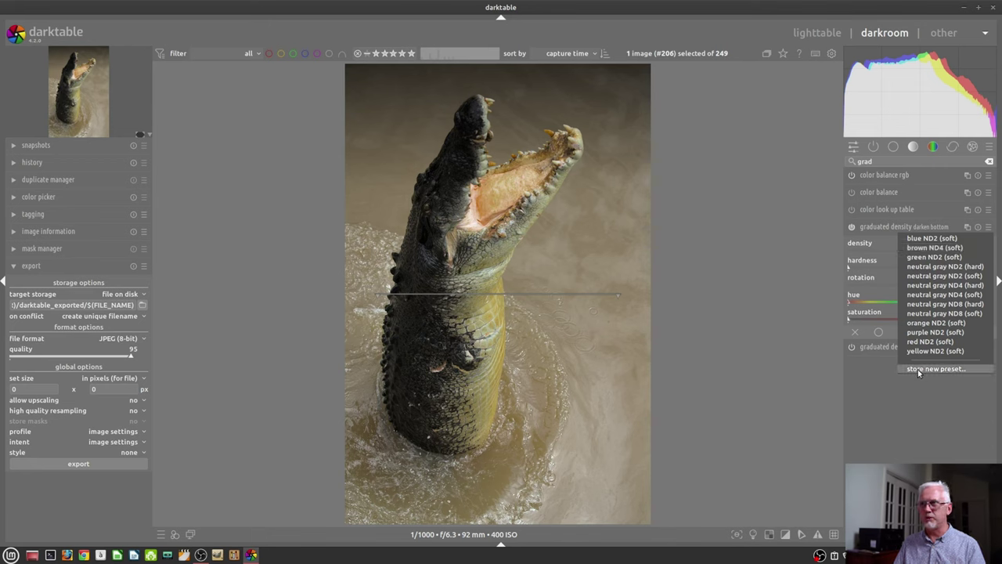
click(918, 419)
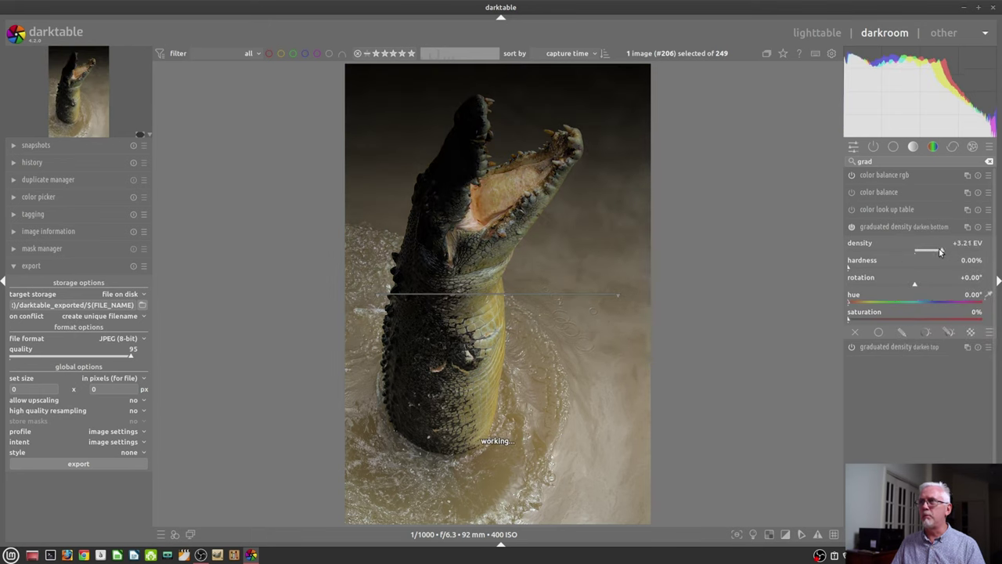
click(906, 266)
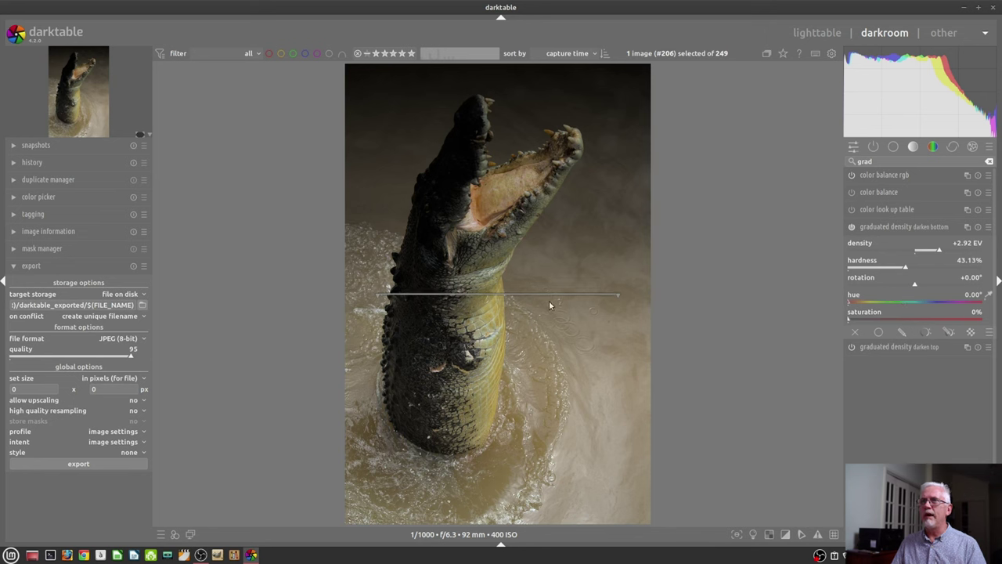
drag(551, 305, 547, 123)
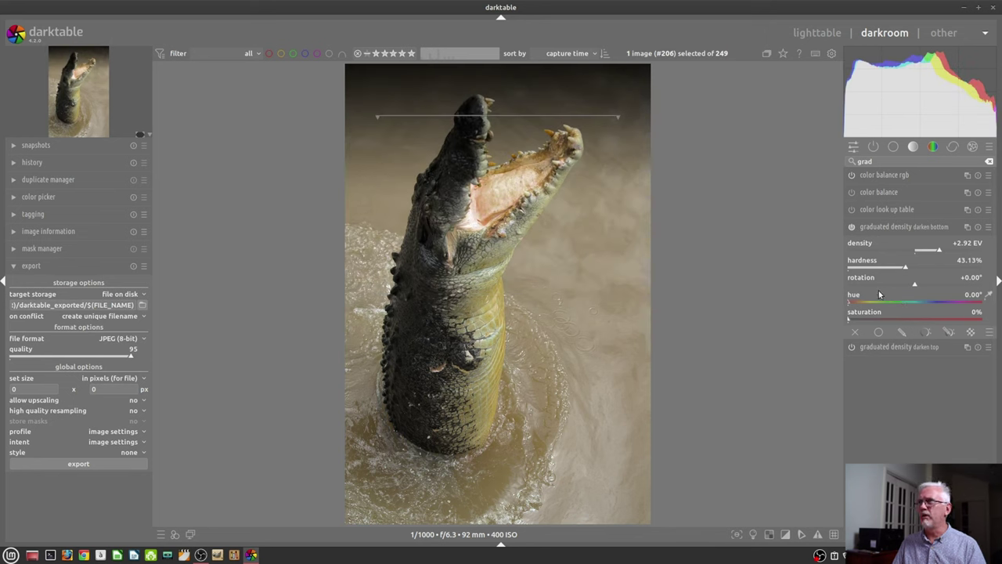
click(988, 226)
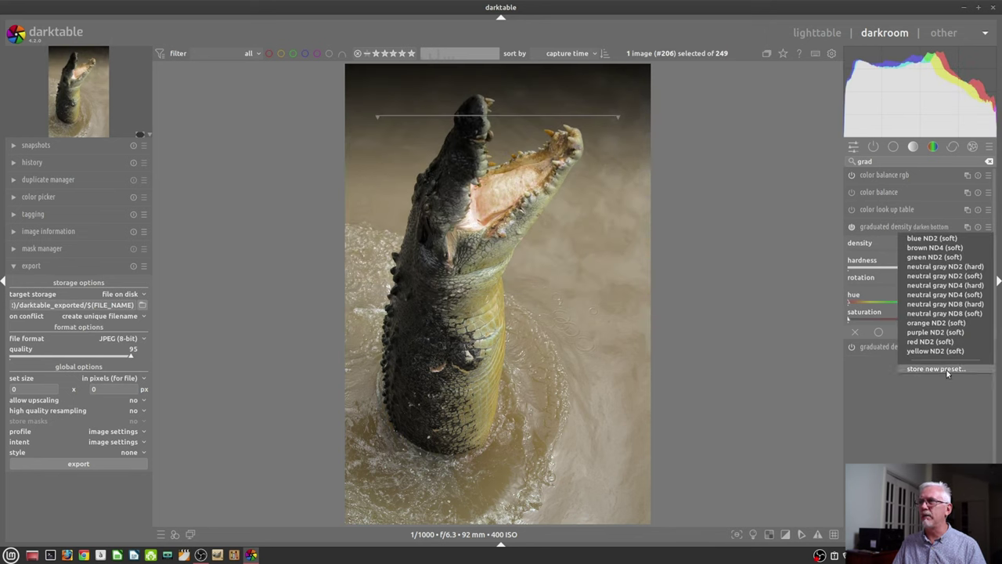
- Store a new graduated density preset with a test-vignette name and description 'Ep 126'
click(938, 369)
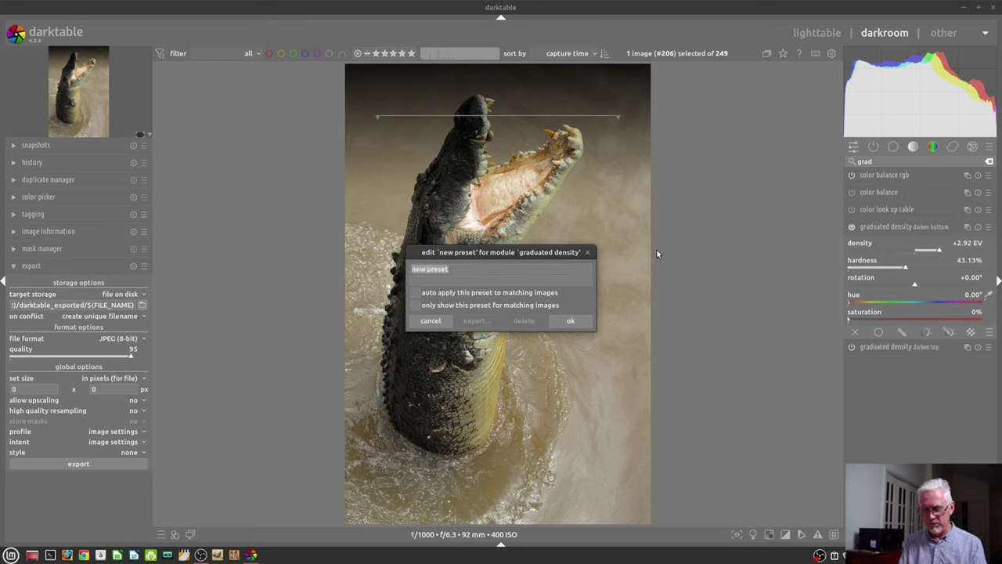
text(Bruce test )
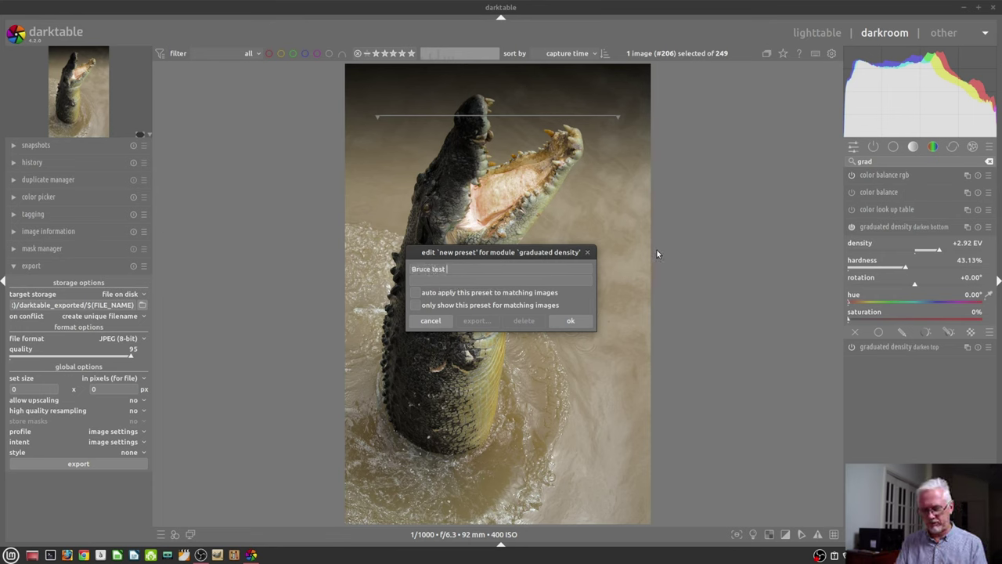
text(vignette)
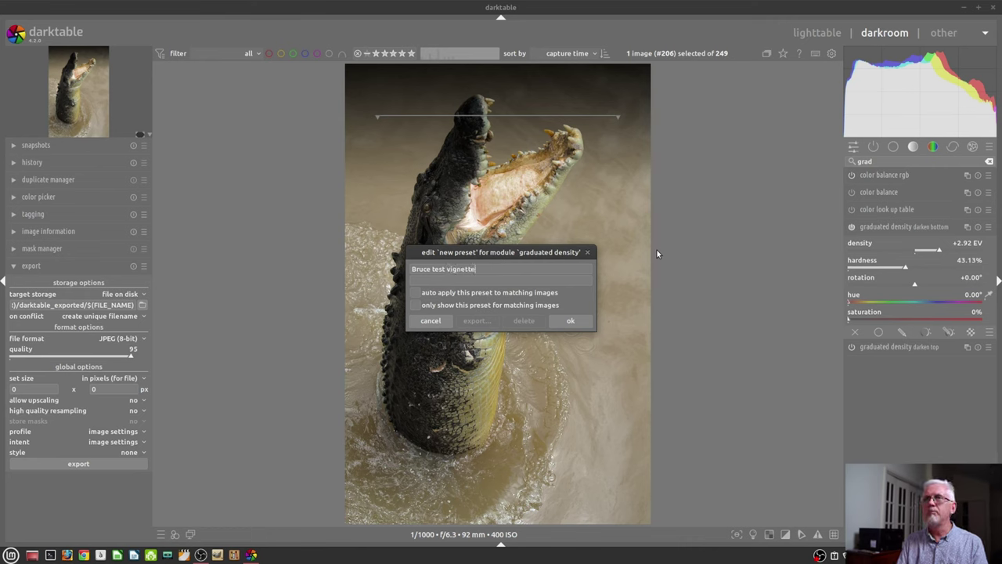
click(519, 278)
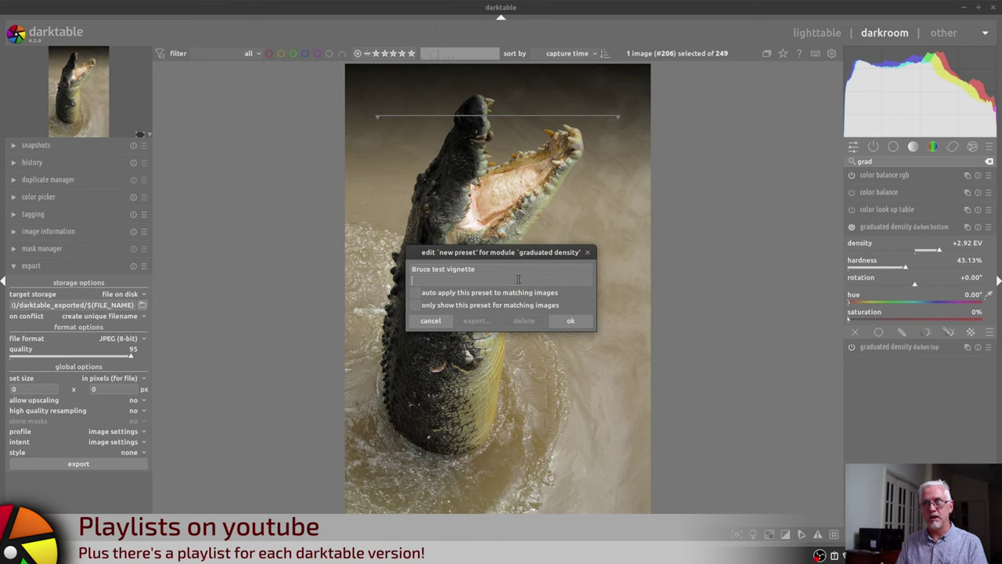
text(Ep 126)
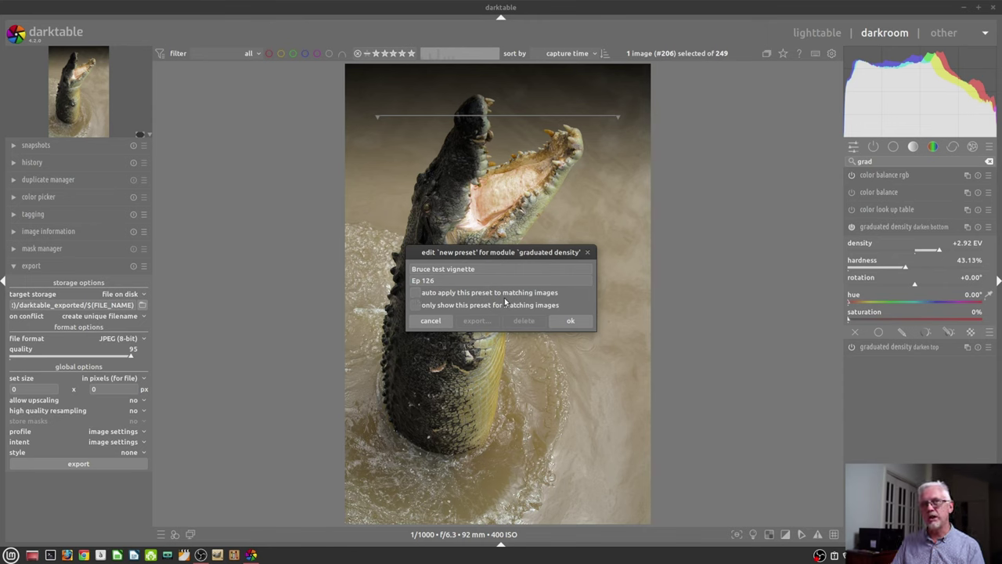
- Turn on 'auto apply this preset to matching images' for the new preset
click(415, 294)
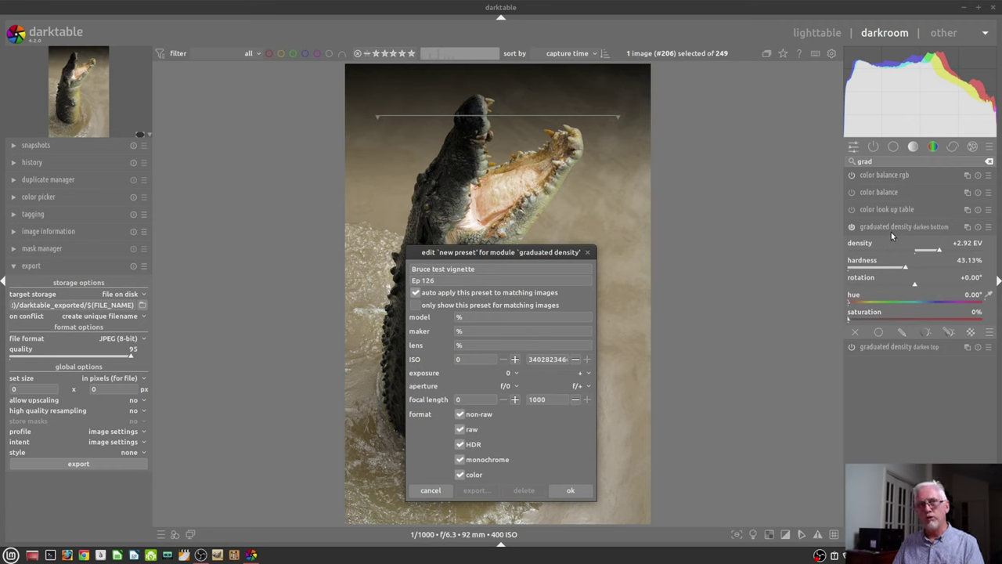
- Untick auto apply, leave 'only show this preset for matching images' off, and save the preset
click(417, 293)
click(419, 306)
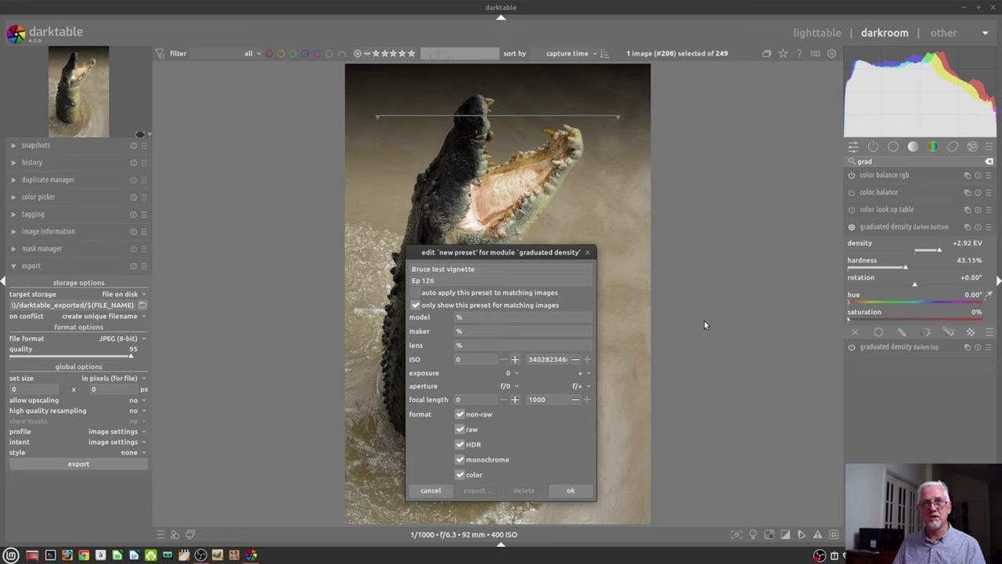
click(421, 305)
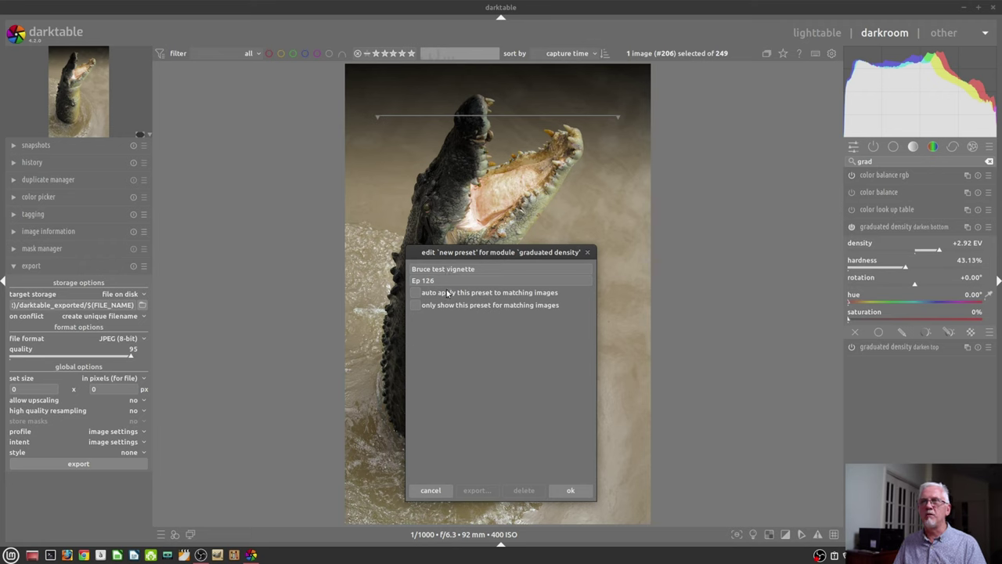
click(570, 490)
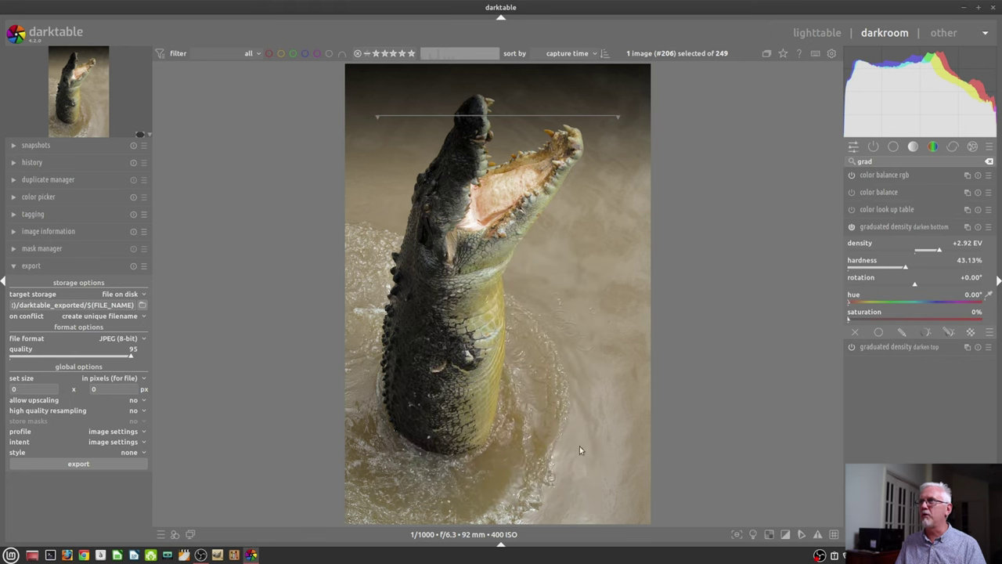
- Try the purple ND2 (soft) preset, then apply the saved test vignette preset instead
click(989, 227)
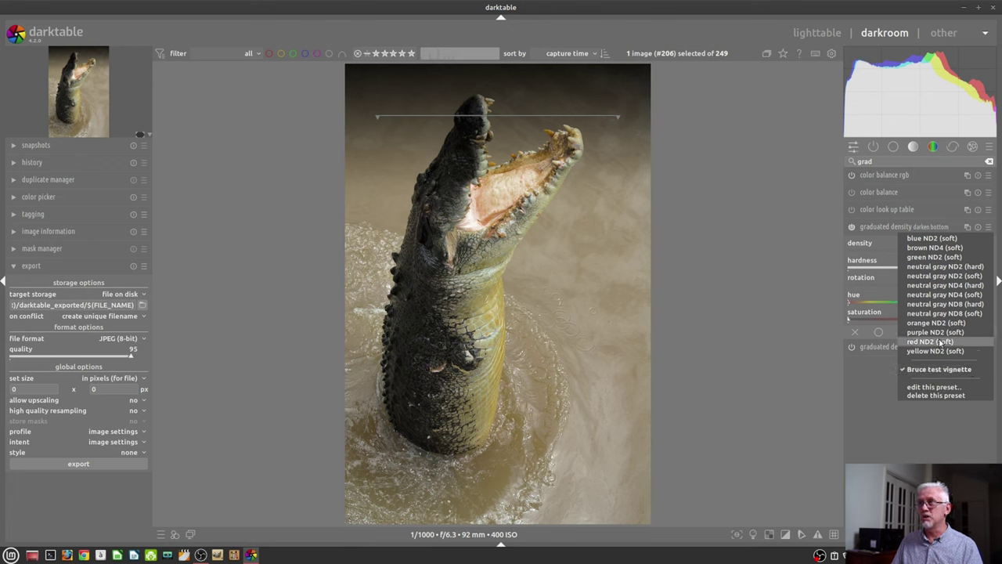
key(Escape)
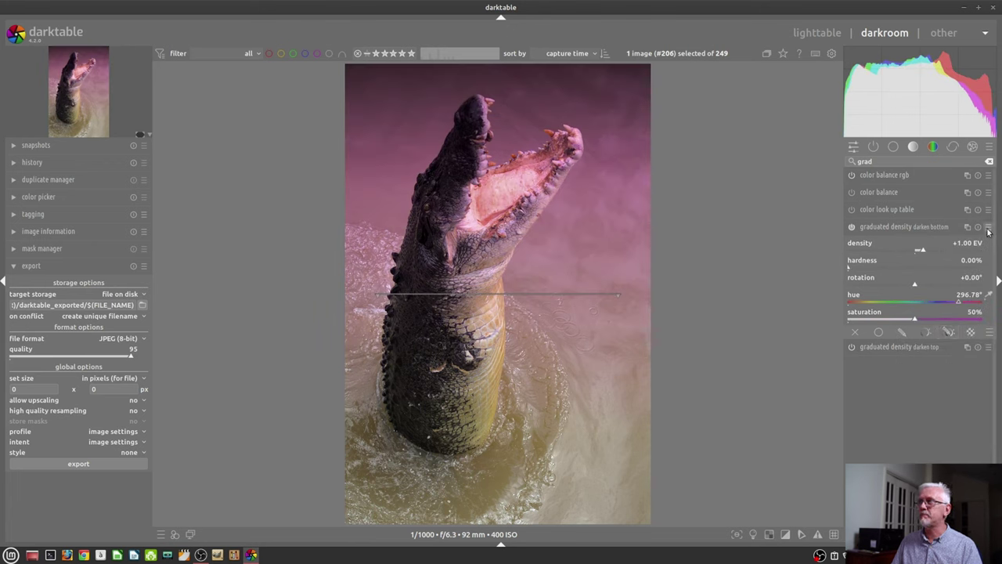
click(988, 227)
click(908, 368)
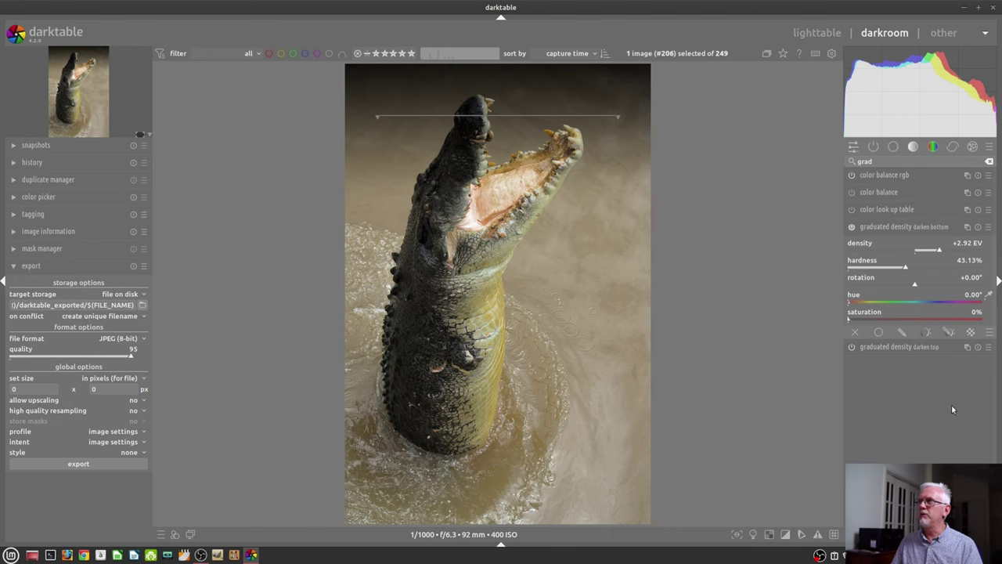
- Inspect the 'test vignette' graduated density preset without changing it, then delete it; darken bottom stays at +2.92 EV
click(988, 227)
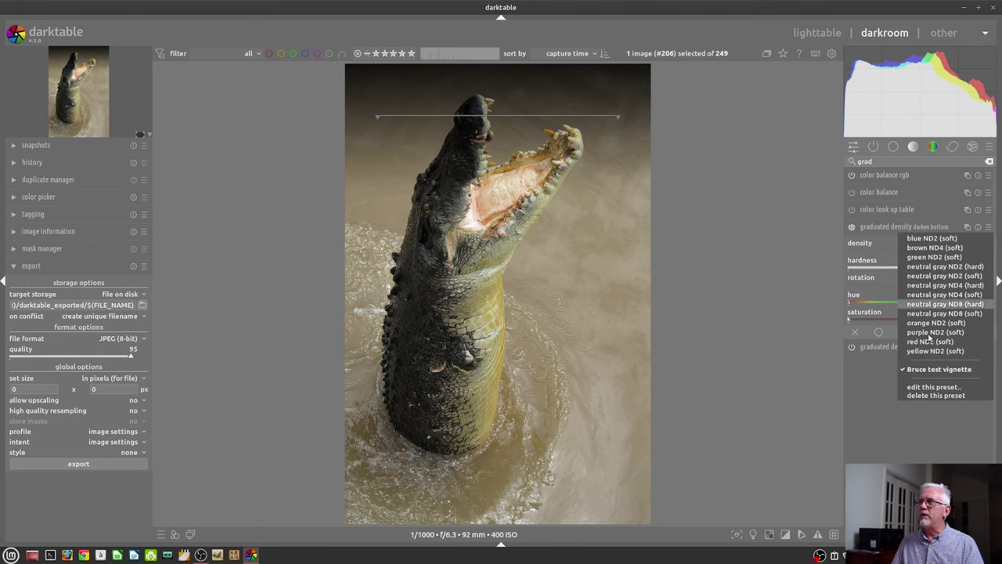
click(929, 390)
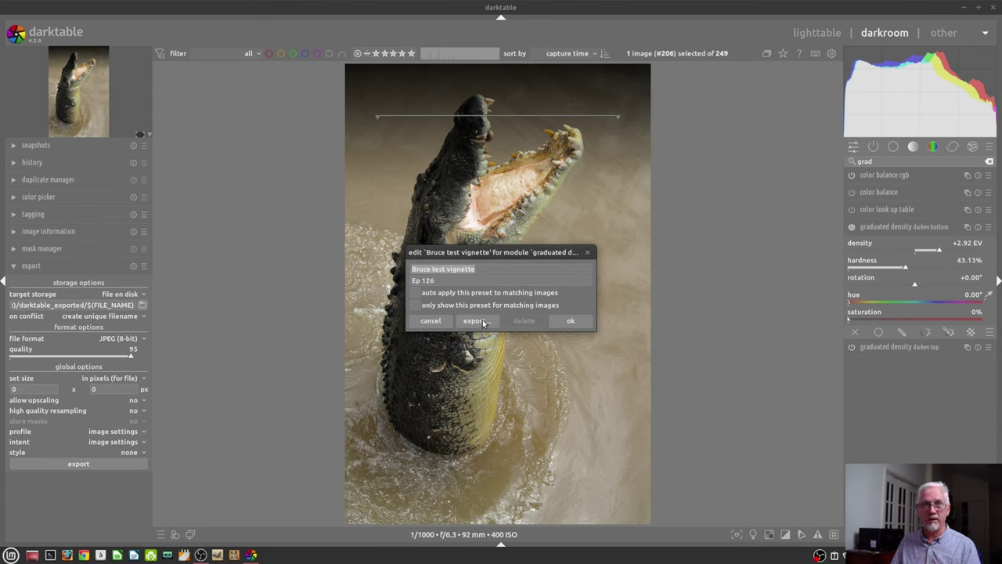
click(571, 320)
click(989, 227)
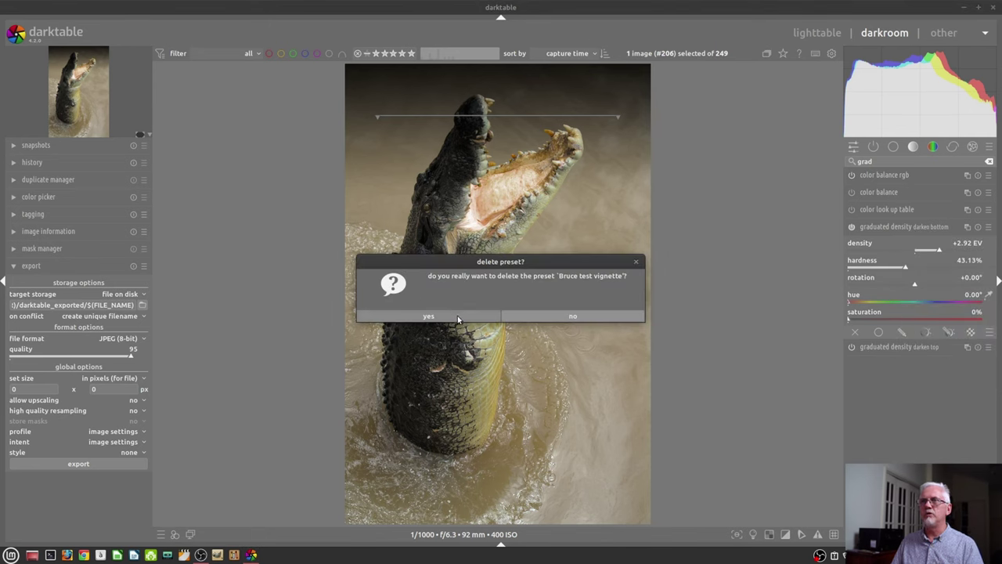
key(Return)
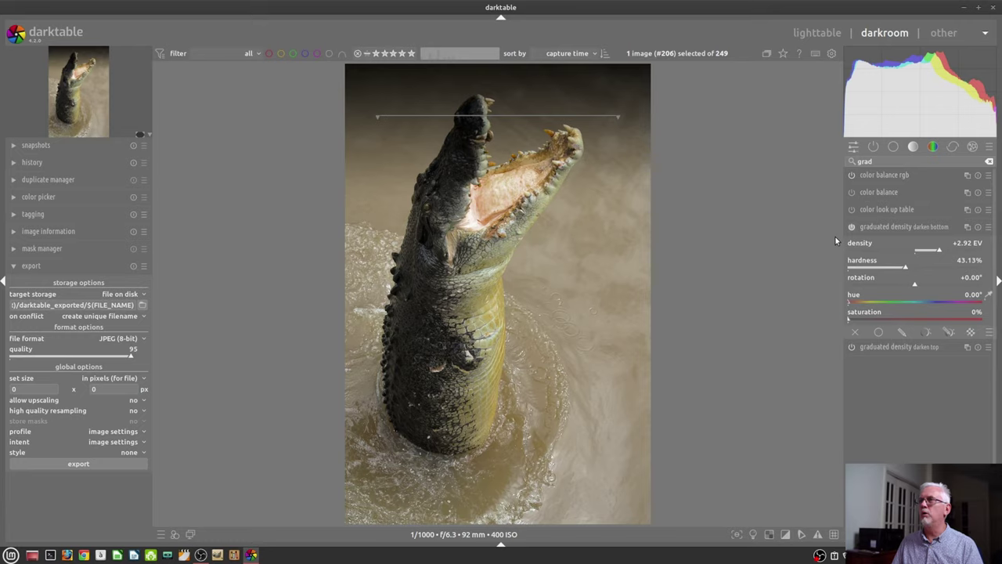